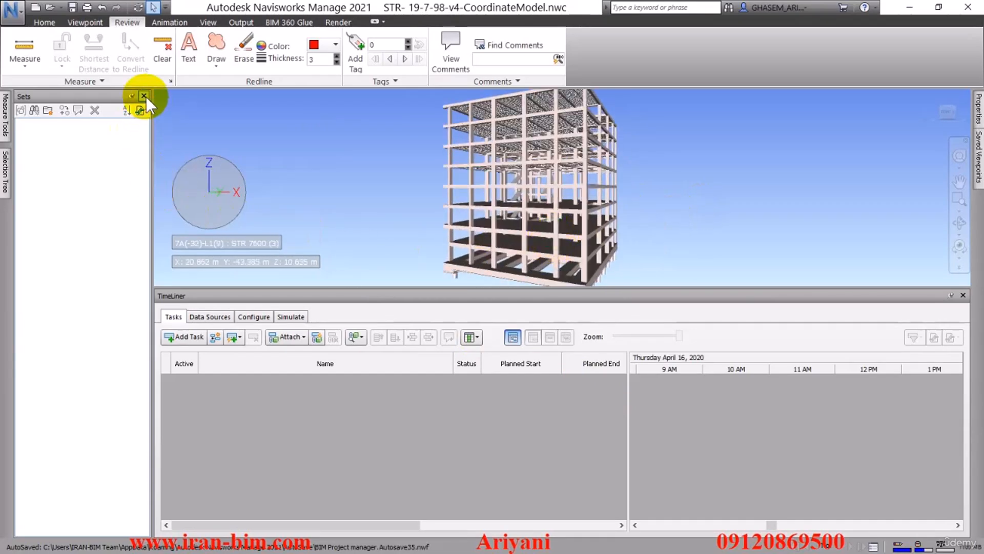
# Collapse the docked Sets window to free up room for the model view and TimeLiner
pyautogui.click(132, 96)
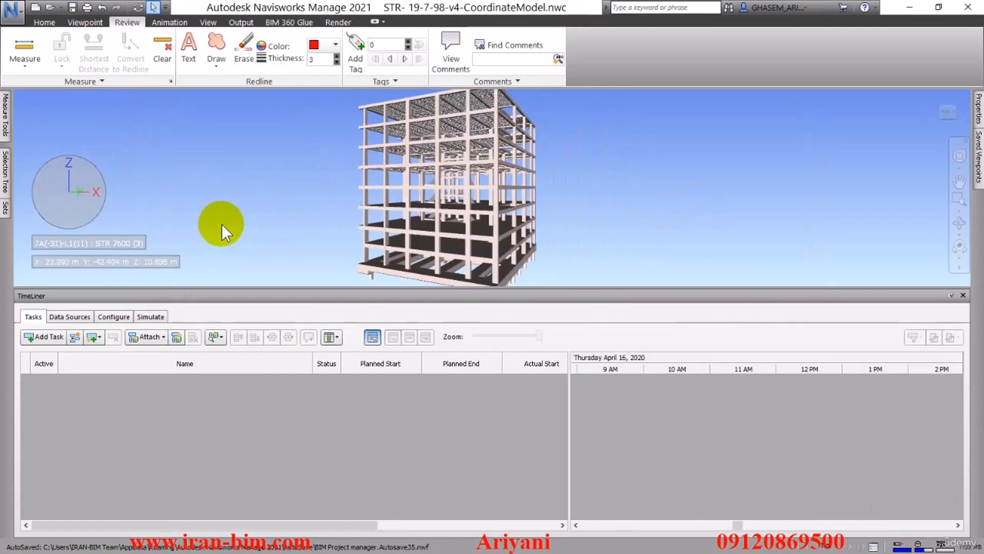
pyautogui.click(140, 314)
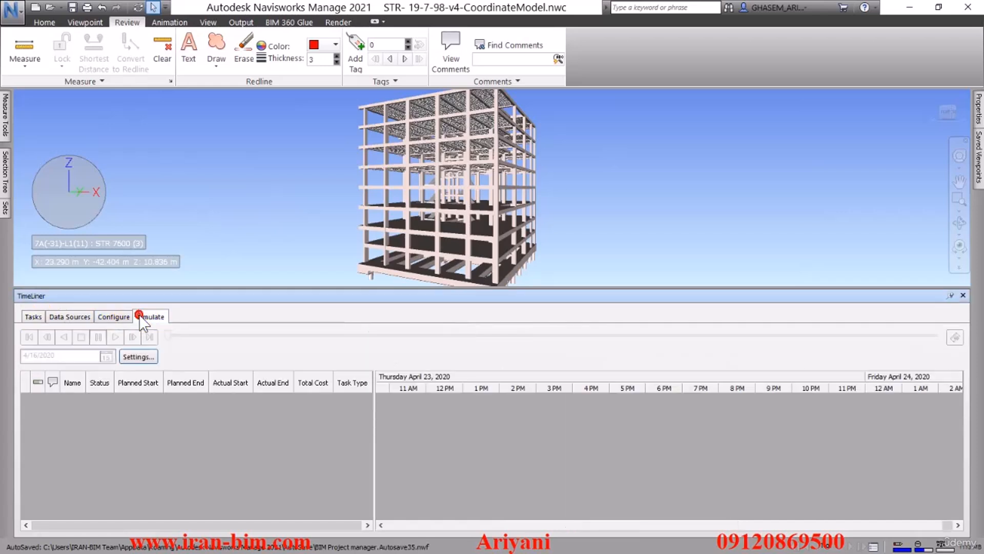
pyautogui.click(82, 316)
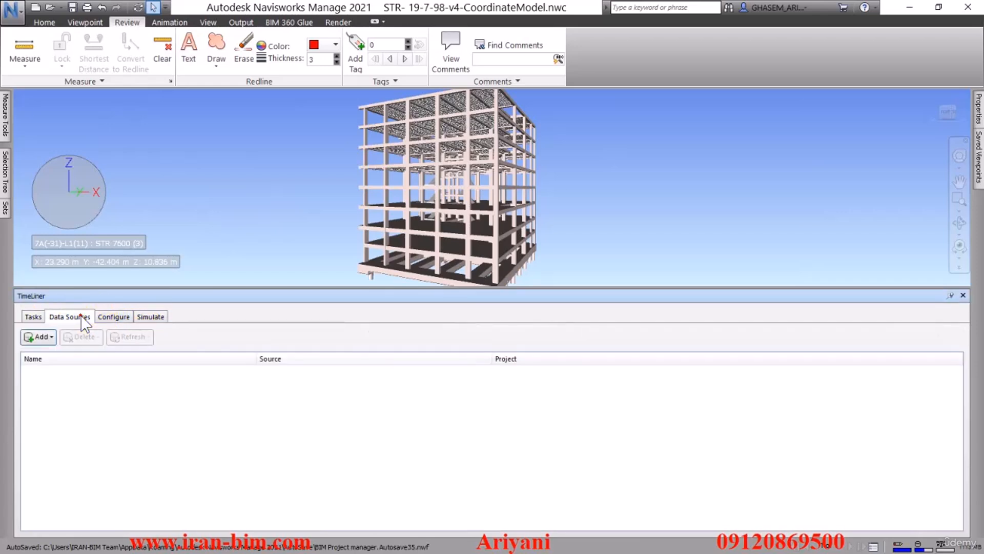
pyautogui.click(43, 340)
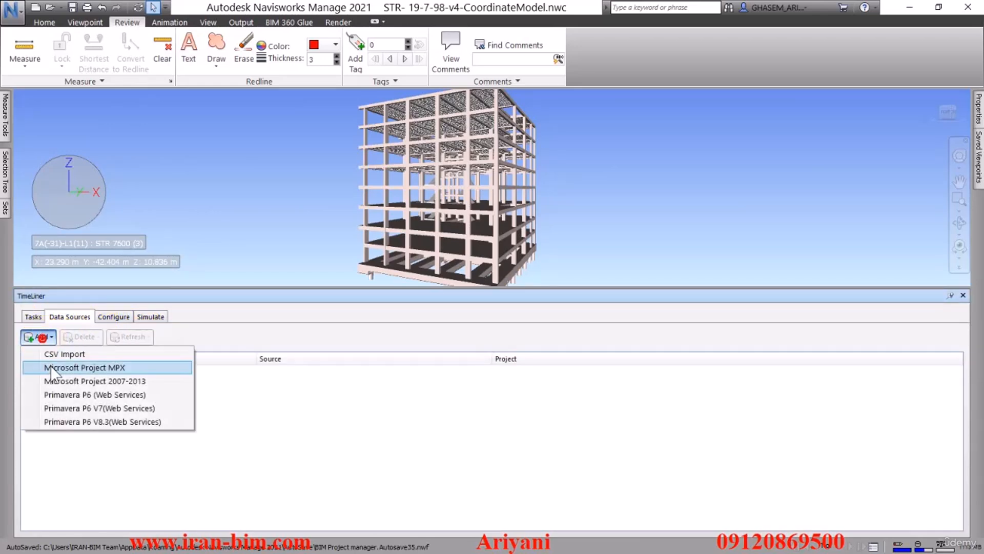
pyautogui.click(136, 381)
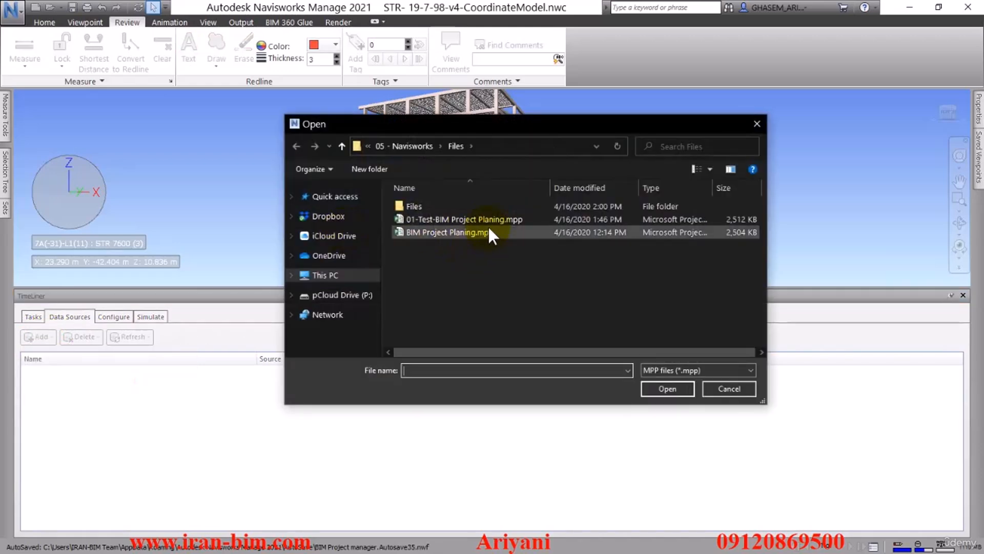
pyautogui.click(491, 219)
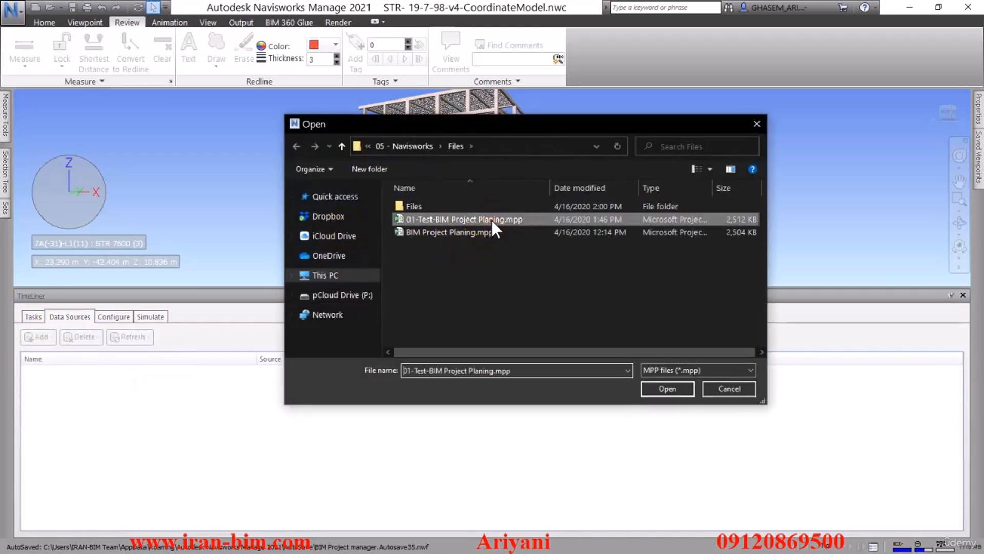
pyautogui.click(667, 389)
pyautogui.click(495, 150)
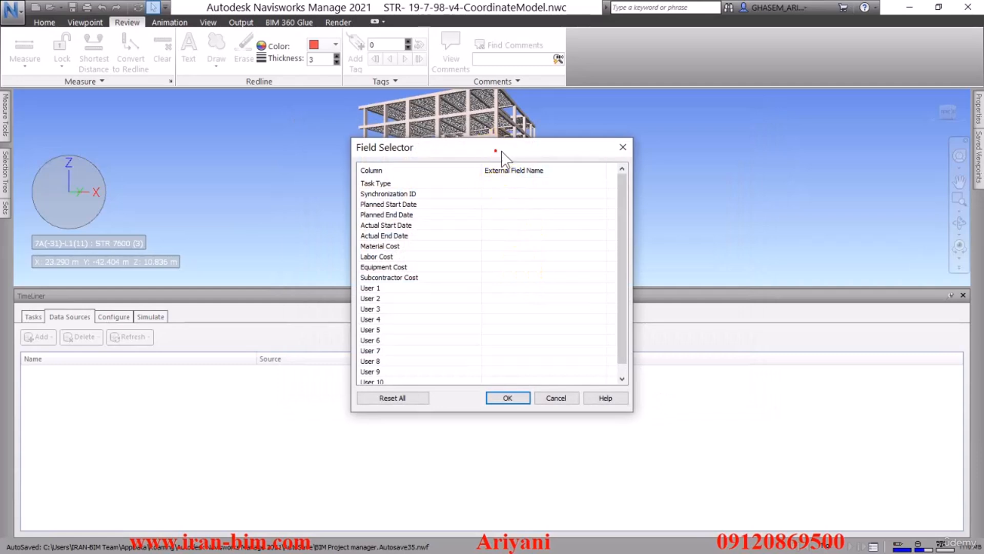
pyautogui.moveTo(502, 151); pyautogui.dragTo(753, 113)
pyautogui.click(878, 110)
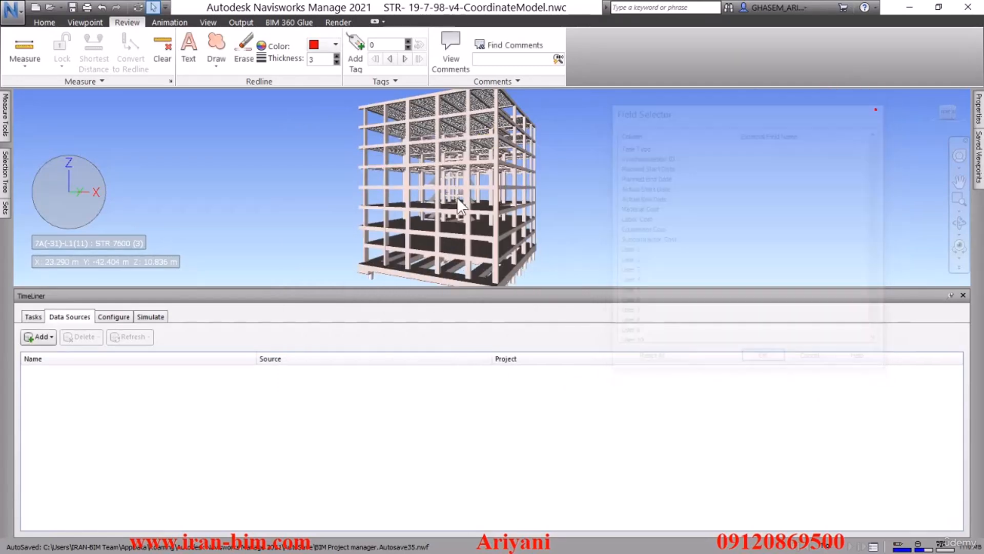
# Hide the Gantt chart beside the TimeLiner task list and take a screen capture of the task column headers
pyautogui.click(32, 317)
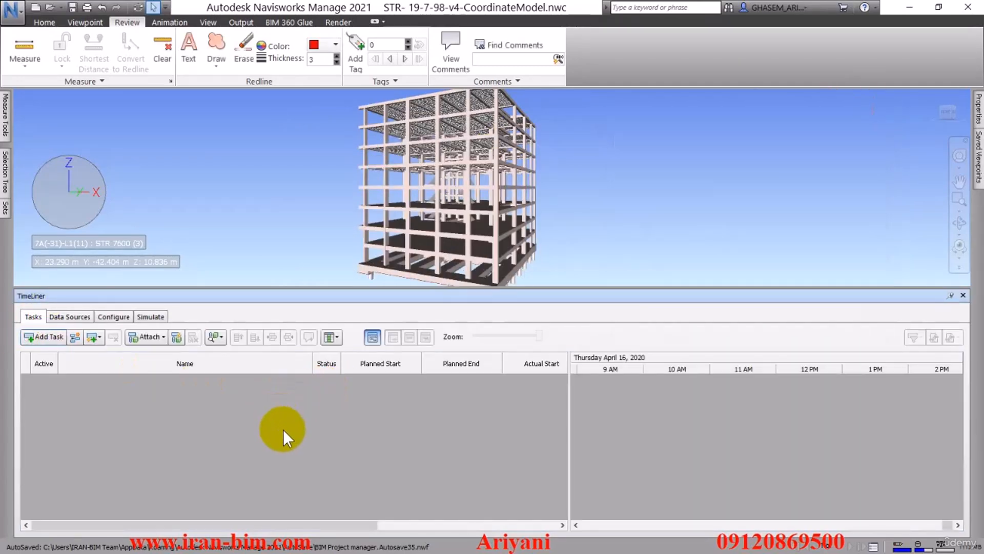
pyautogui.click(374, 337)
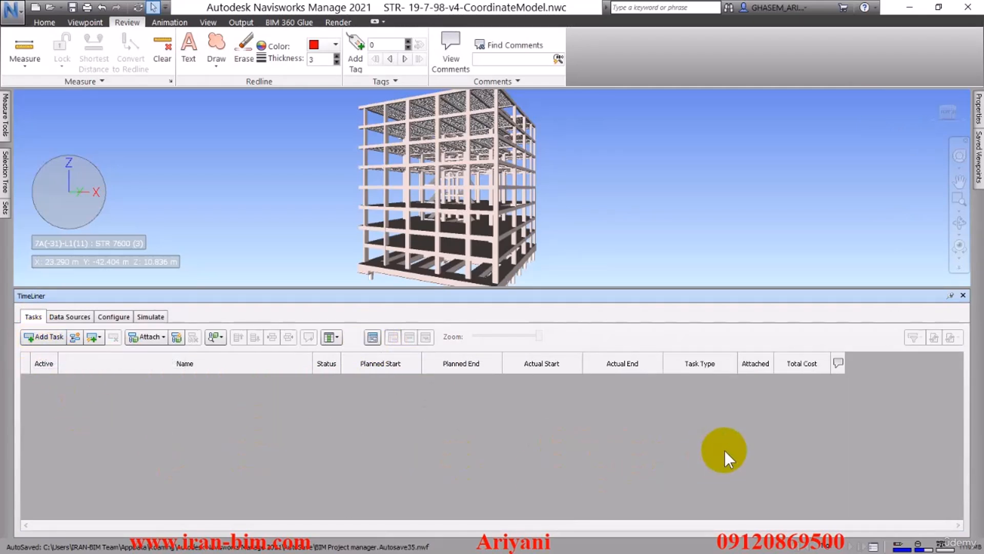
pyautogui.press('Print')
pyautogui.moveTo(859, 340); pyautogui.dragTo(13, 445)
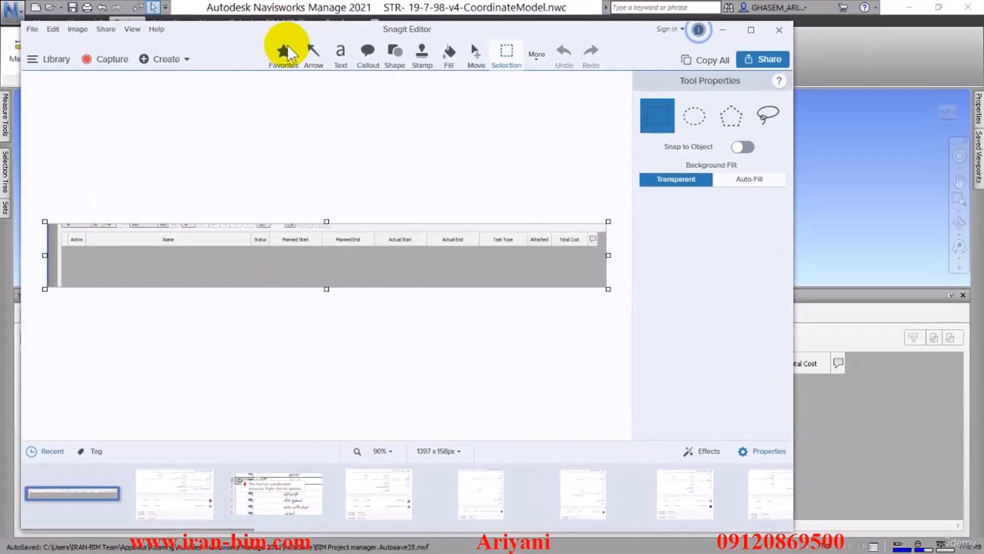
# In Snagit Editor, hide the tray of recent captures and move the editor window off the Navisworks screen
pyautogui.click(745, 450)
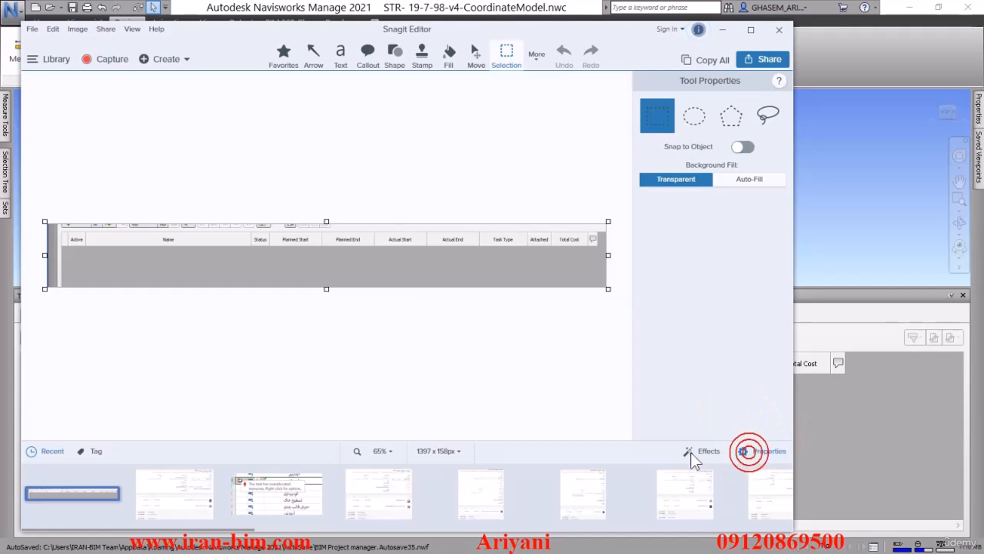
pyautogui.click(40, 455)
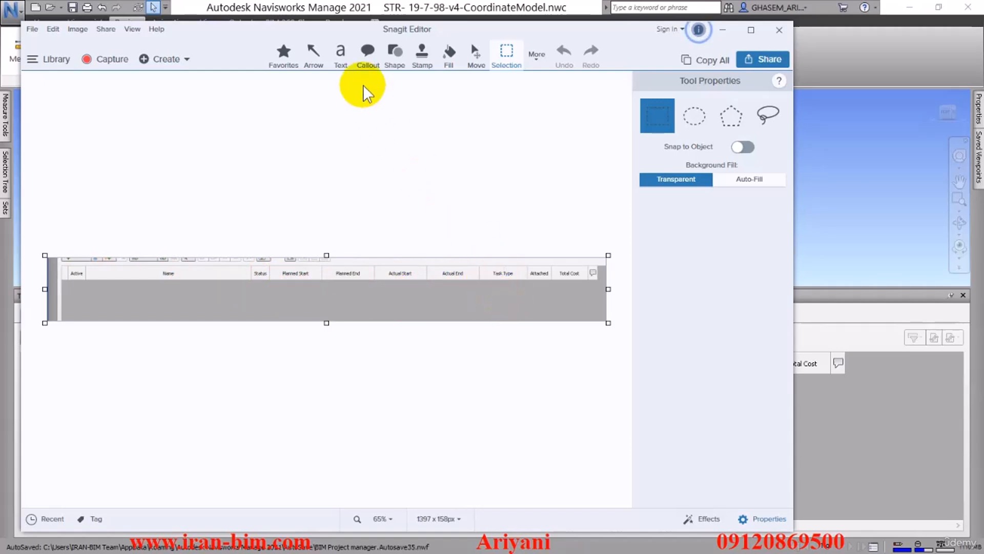
pyautogui.moveTo(335, 26); pyautogui.dragTo(983, 195)
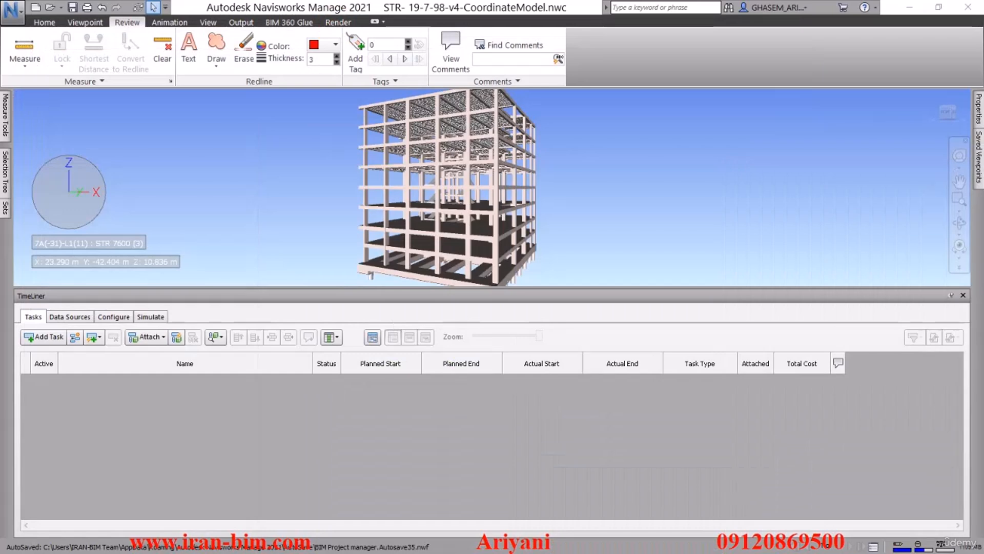
# Add a Microsoft Project 2007-2013 data source to TimeLiner from the file 01-Test-BIM Project Planing.mpp
pyautogui.click(70, 318)
pyautogui.click(48, 337)
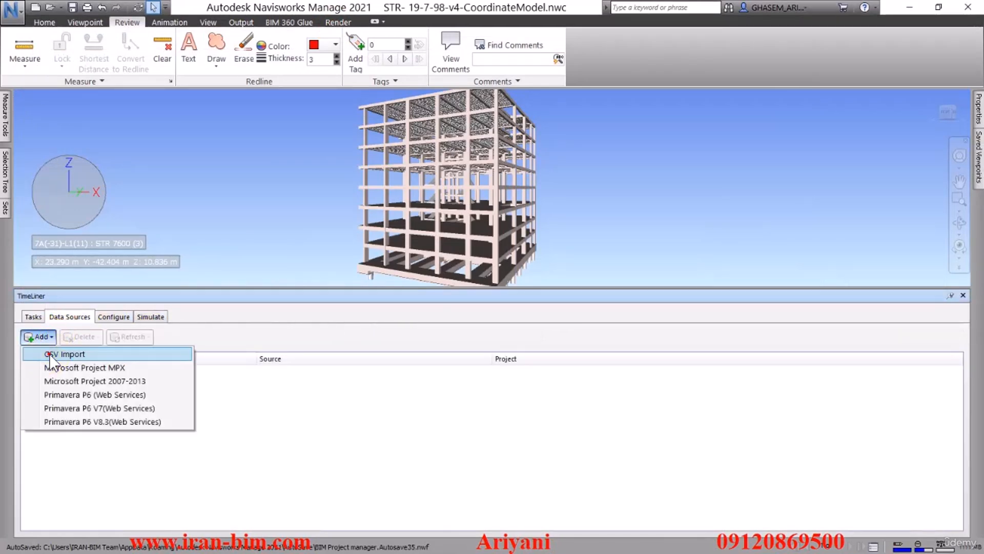
pyautogui.click(77, 380)
pyautogui.doubleClick(435, 219)
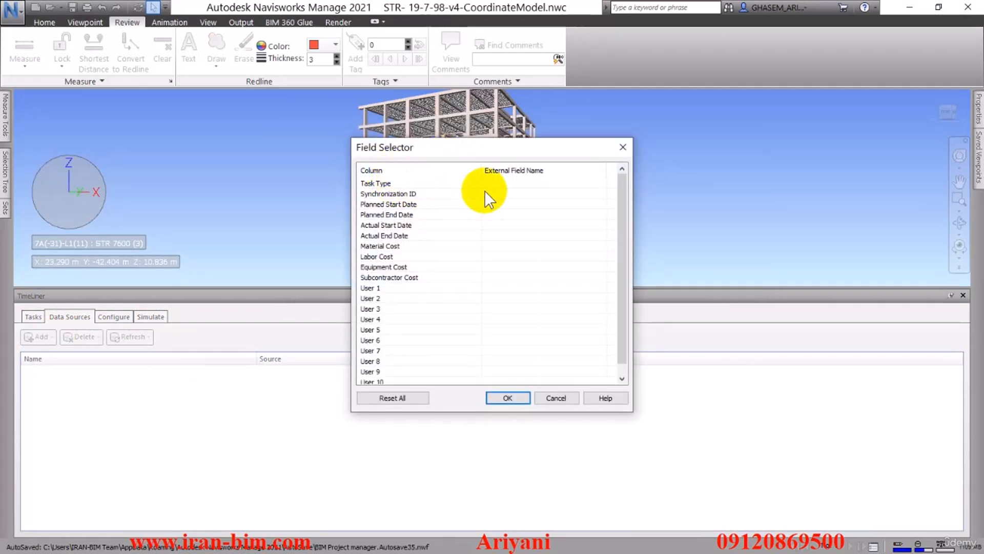
# Consult the schedule's columns in Microsoft Project and map the Task Type column to the external field Text 10
pyautogui.click(517, 190)
pyautogui.click(517, 184)
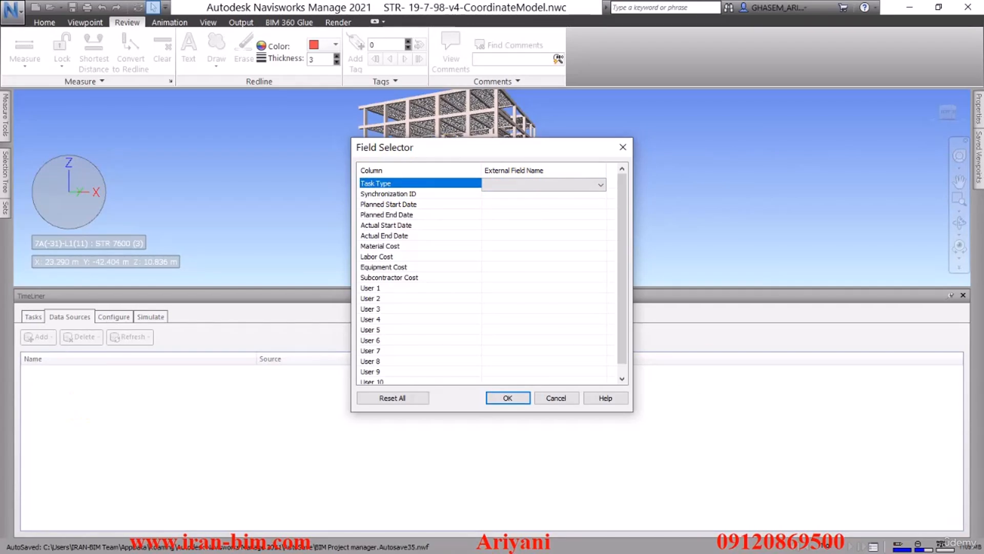
pyautogui.hotkey('alt', 'Tab')
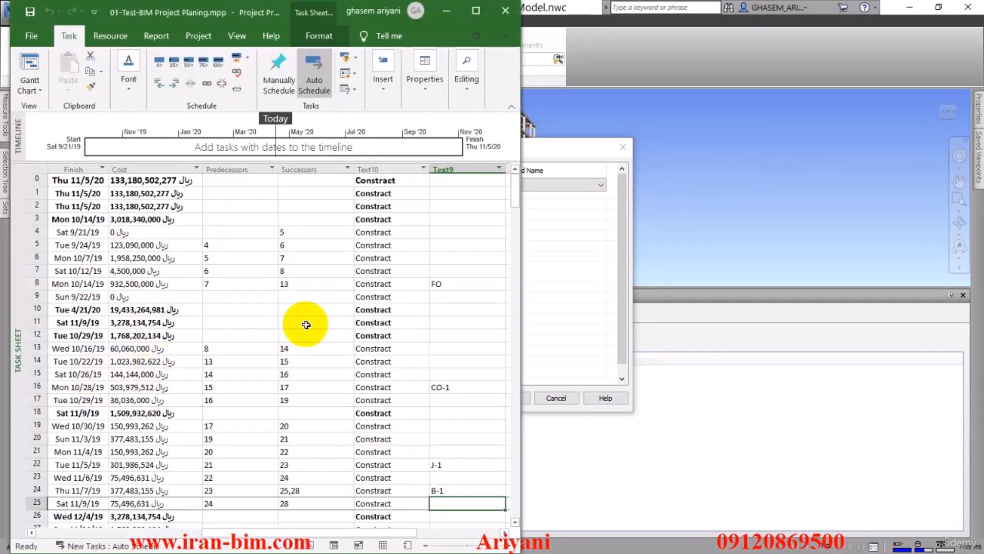
pyautogui.moveTo(536, 147); pyautogui.dragTo(724, 133)
pyautogui.click(705, 170)
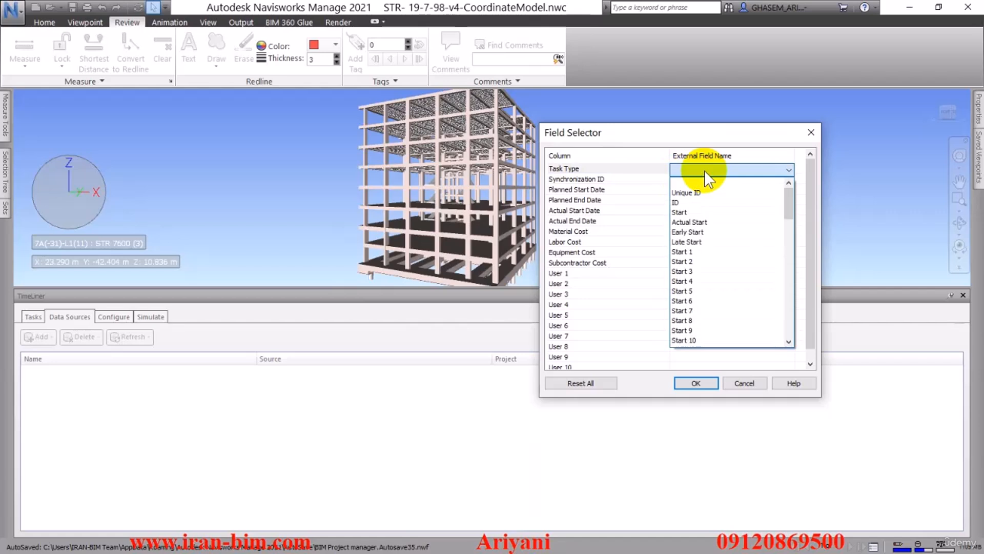
pyautogui.press('s')
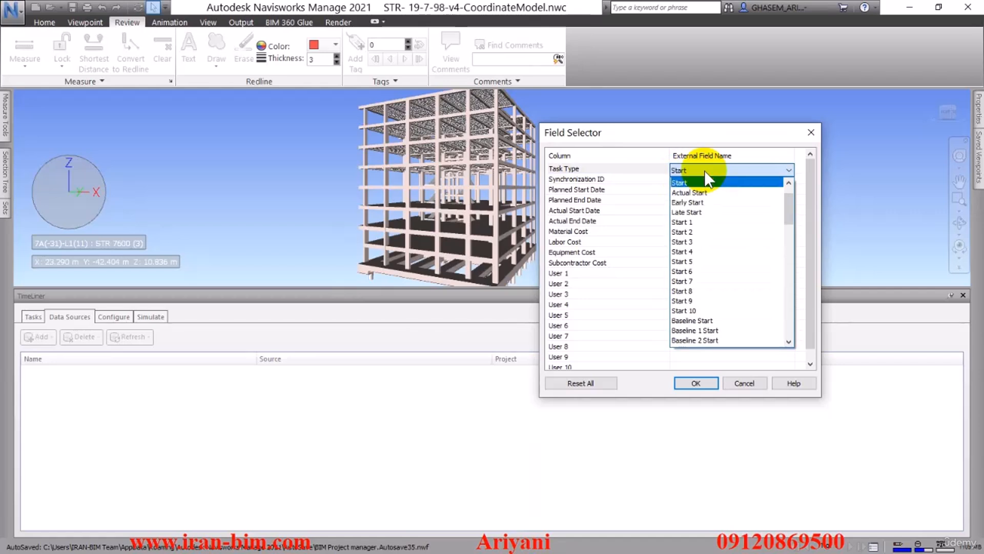
pyautogui.moveTo(788, 194); pyautogui.dragTo(783, 327)
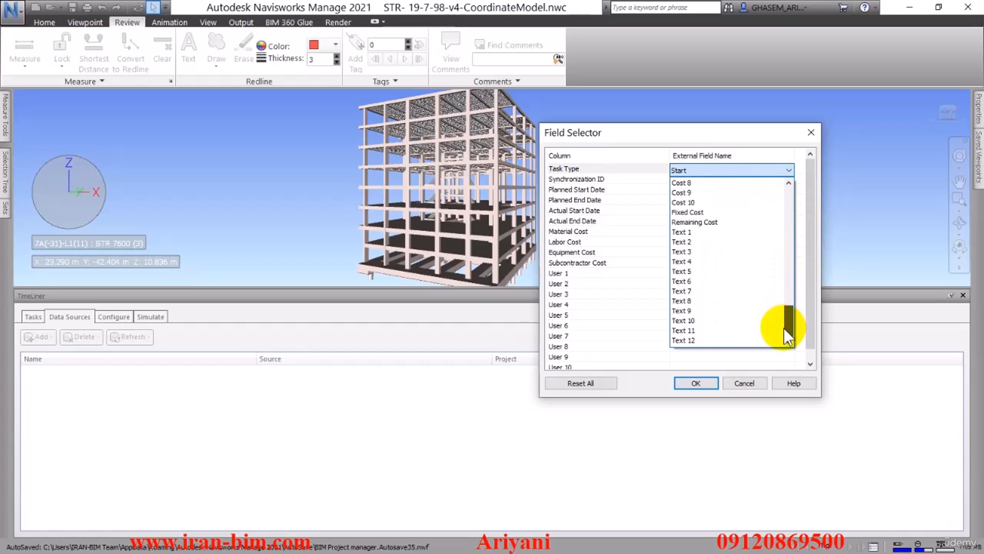
pyautogui.click(702, 323)
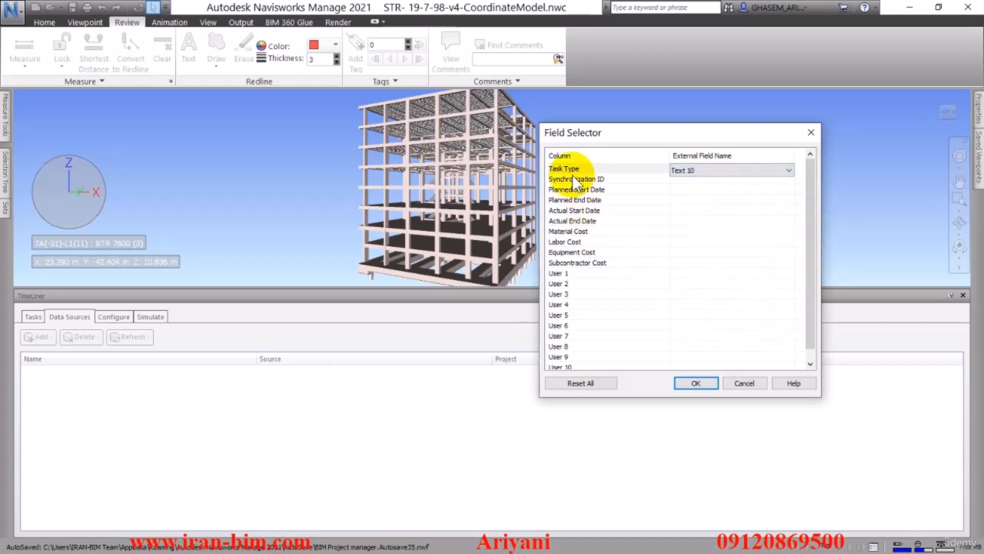
# Map the Synchronization ID column to the external field ID
pyautogui.click(705, 180)
pyautogui.click(705, 180)
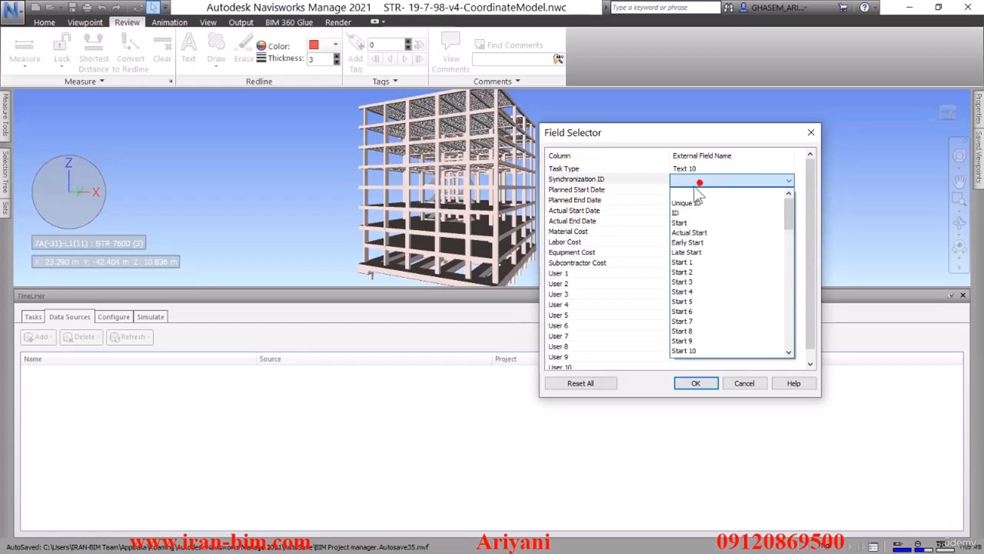
pyautogui.click(686, 213)
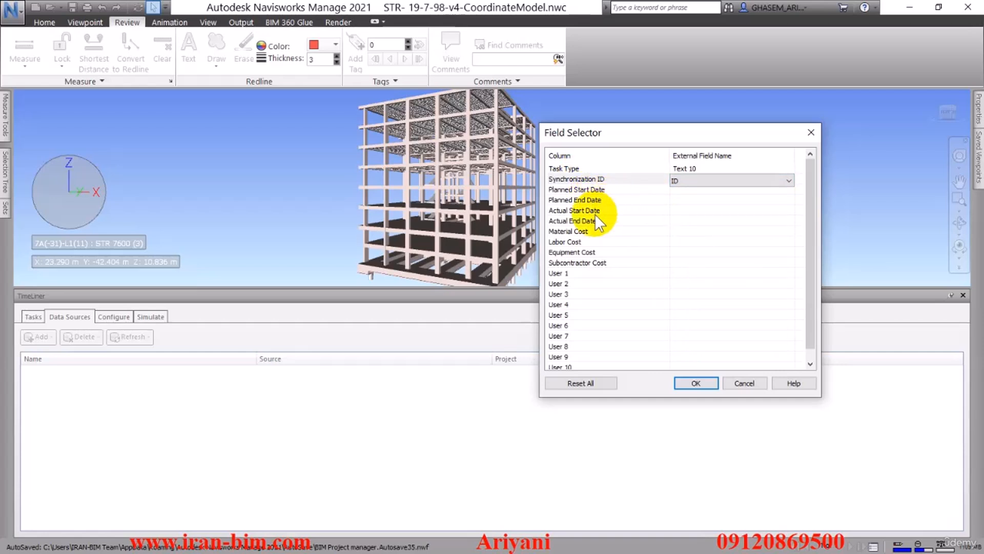
# Check the date columns in the Microsoft Project schedule and map Actual Start Date to the external field Start
pyautogui.click(615, 212)
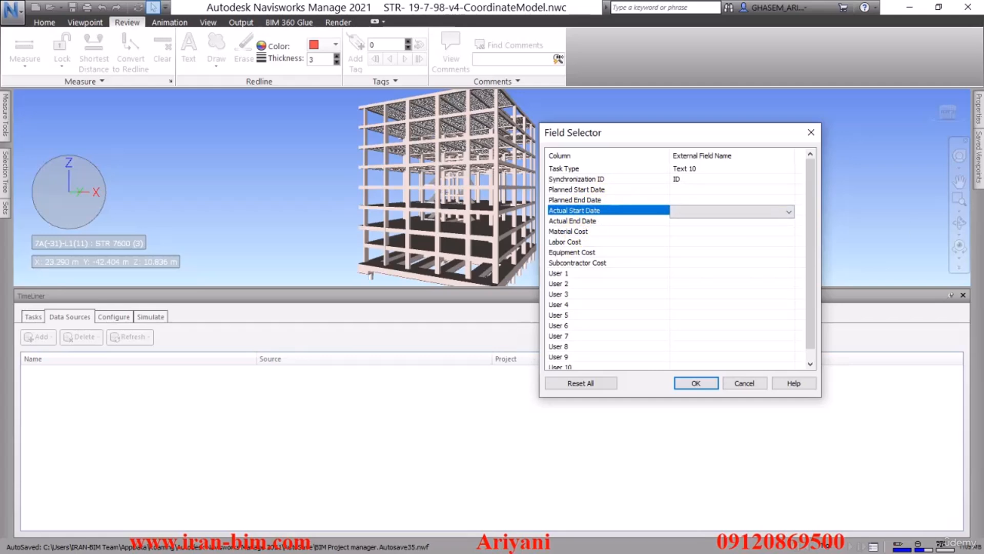
pyautogui.hotkey('alt', 'Tab')
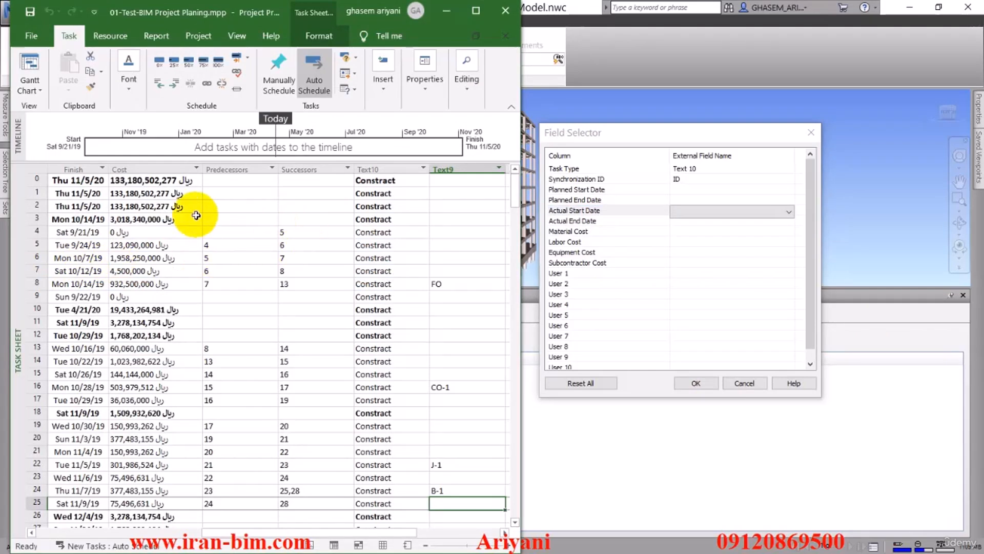
pyautogui.hscroll(-10, 369, 536)
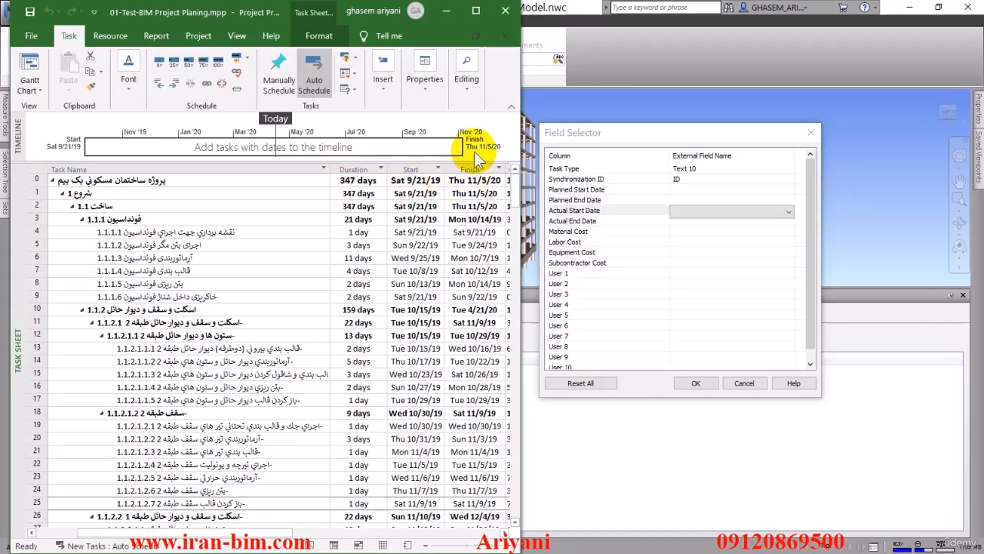
pyautogui.click(598, 132)
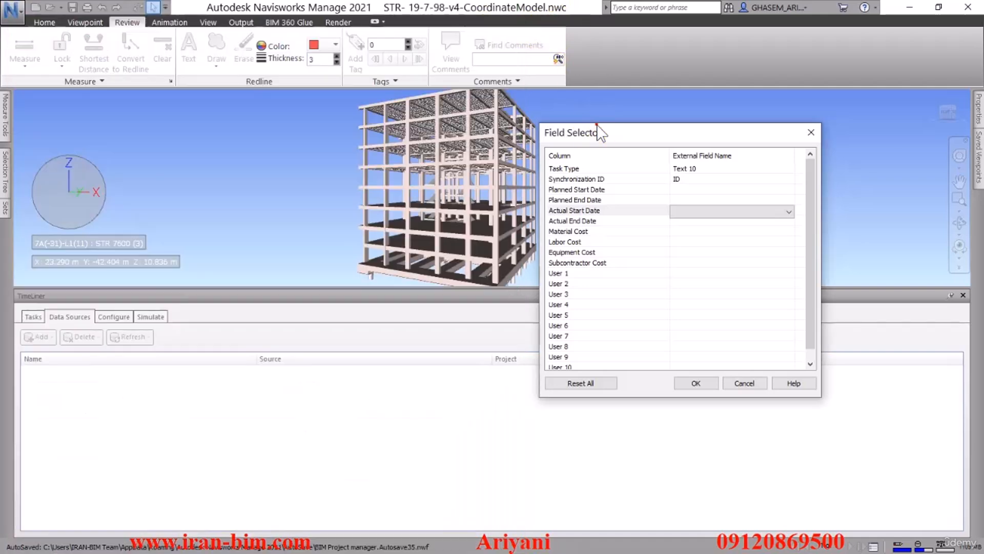
pyautogui.click(689, 221)
pyautogui.click(694, 209)
pyautogui.click(693, 209)
pyautogui.press('s')
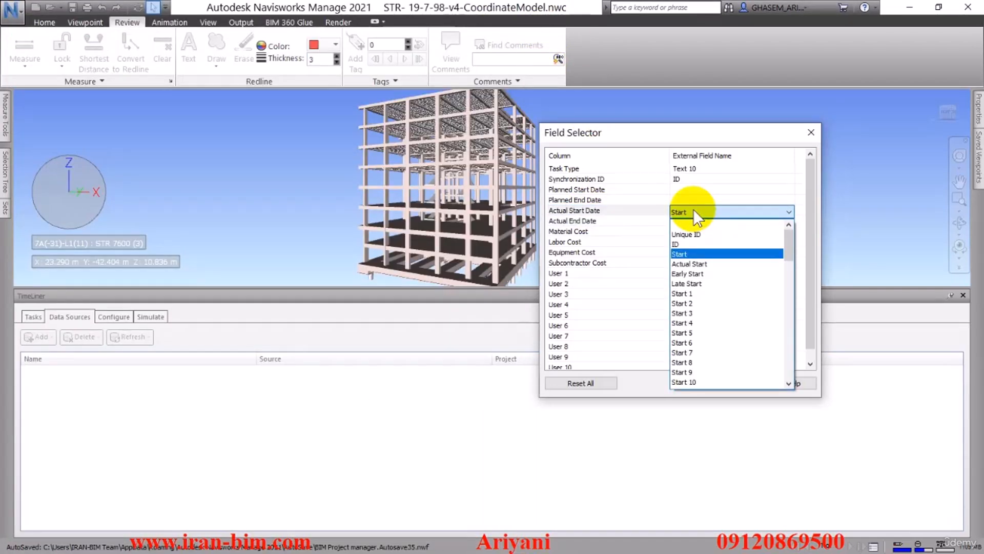
pyautogui.click(693, 209)
# Map the Actual End Date column to the external field Finish
pyautogui.click(687, 222)
pyautogui.click(687, 222)
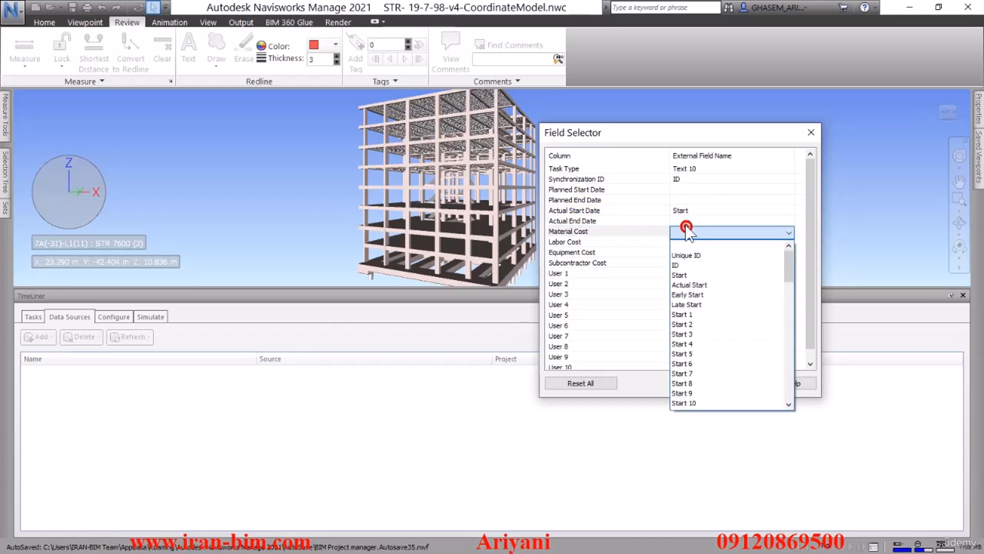
pyautogui.click(686, 223)
pyautogui.click(686, 225)
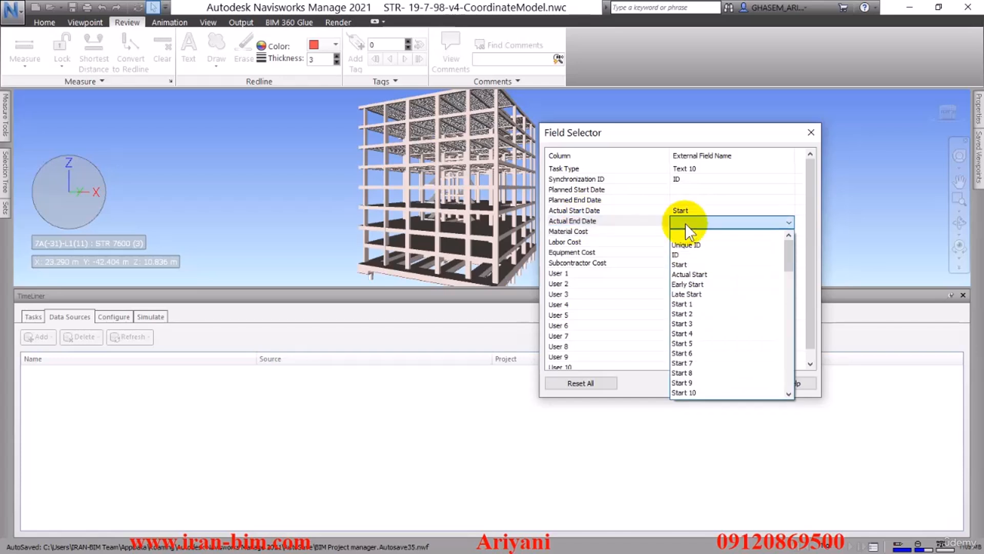
pyautogui.press('f')
pyautogui.click(685, 223)
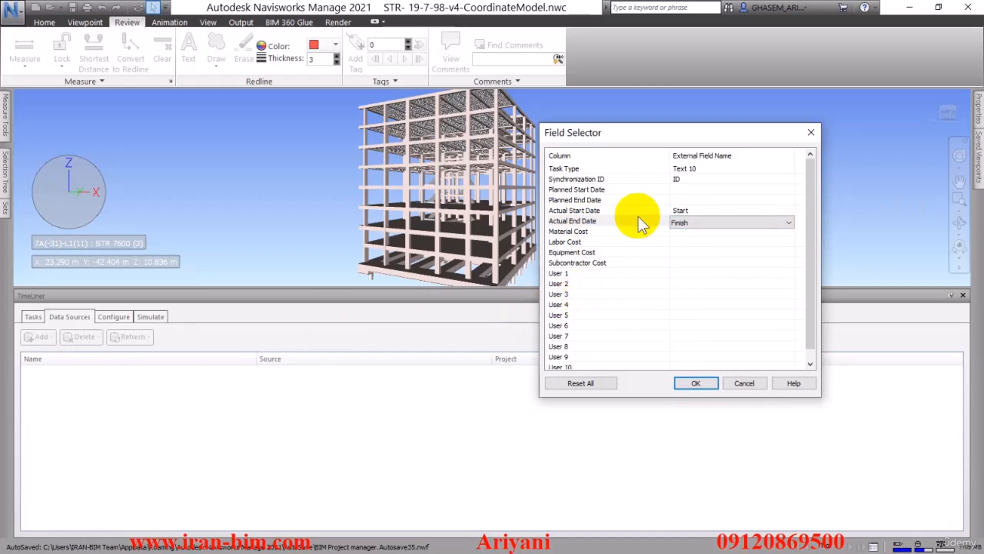
# Consult the schedule's Text9 column in Microsoft Project and map the User 1 column to the external field Cost 9
pyautogui.hotkey('alt', 'Tab')
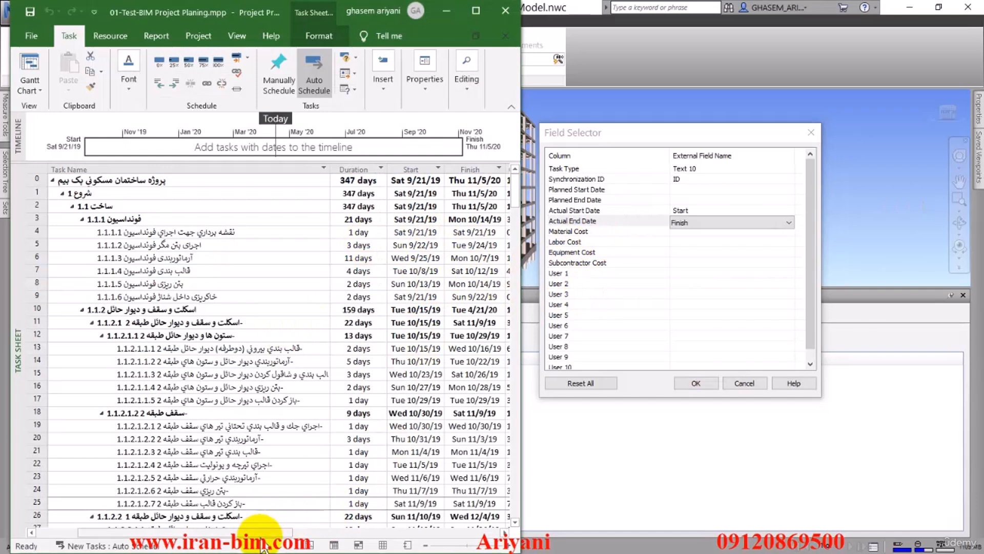
pyautogui.moveTo(261, 533); pyautogui.dragTo(434, 532)
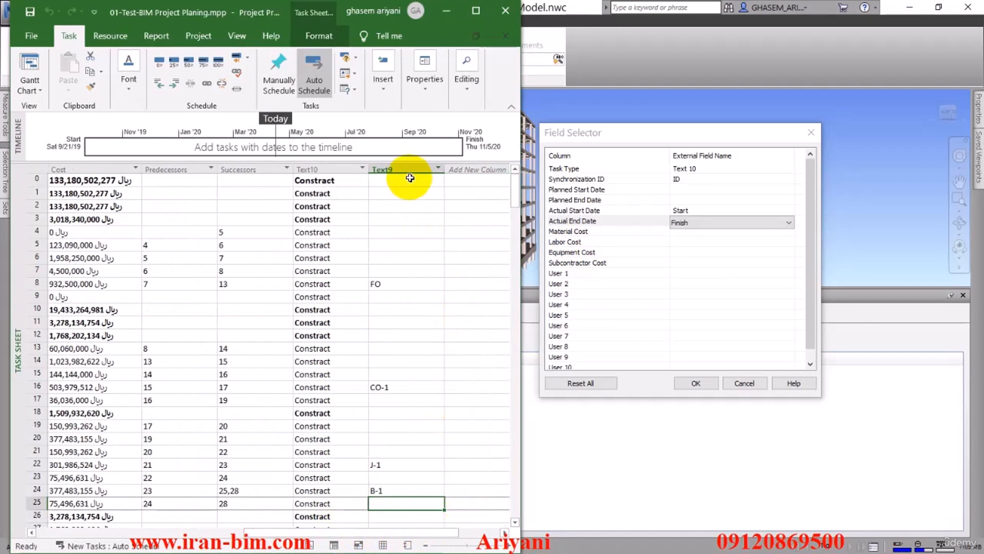
pyautogui.click(638, 132)
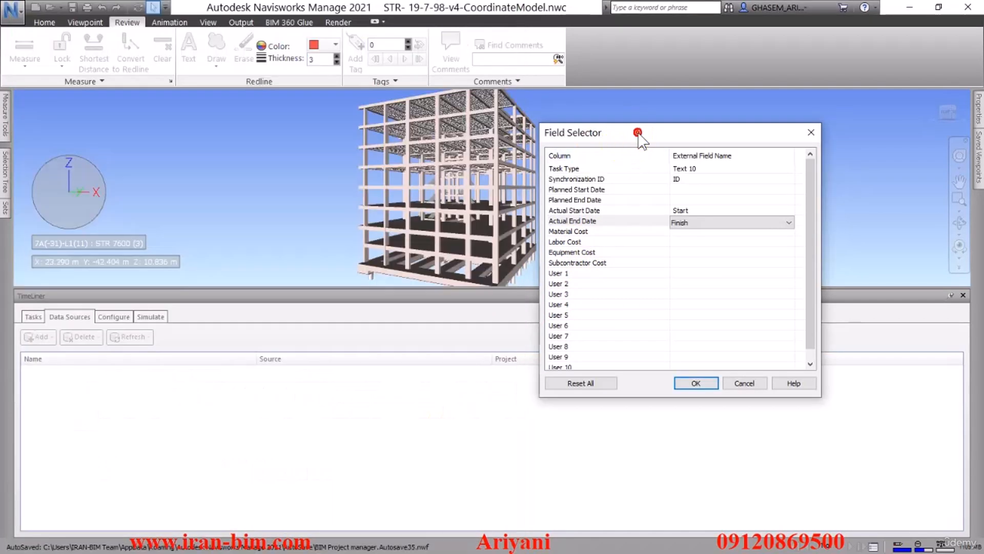
pyautogui.click(574, 272)
pyautogui.click(690, 275)
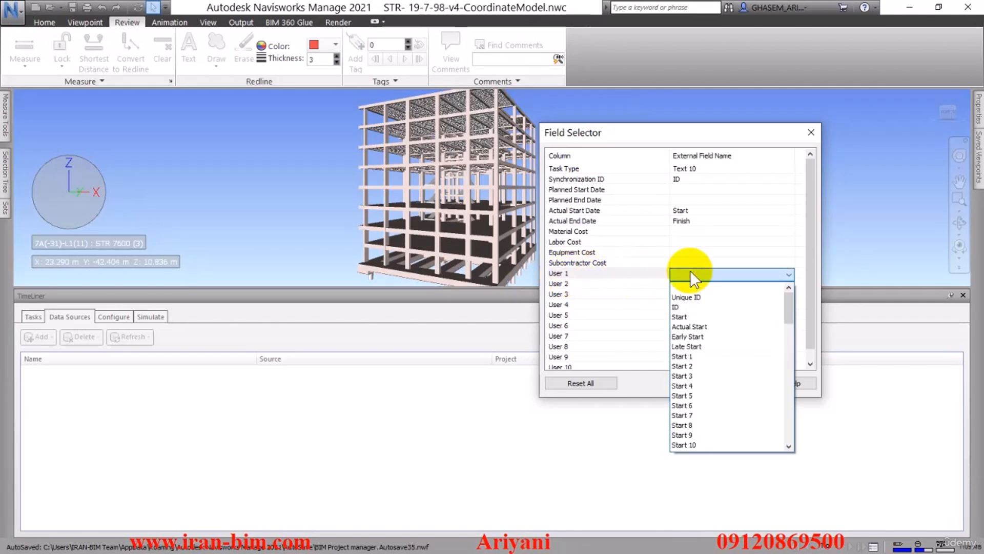
pyautogui.write('text')
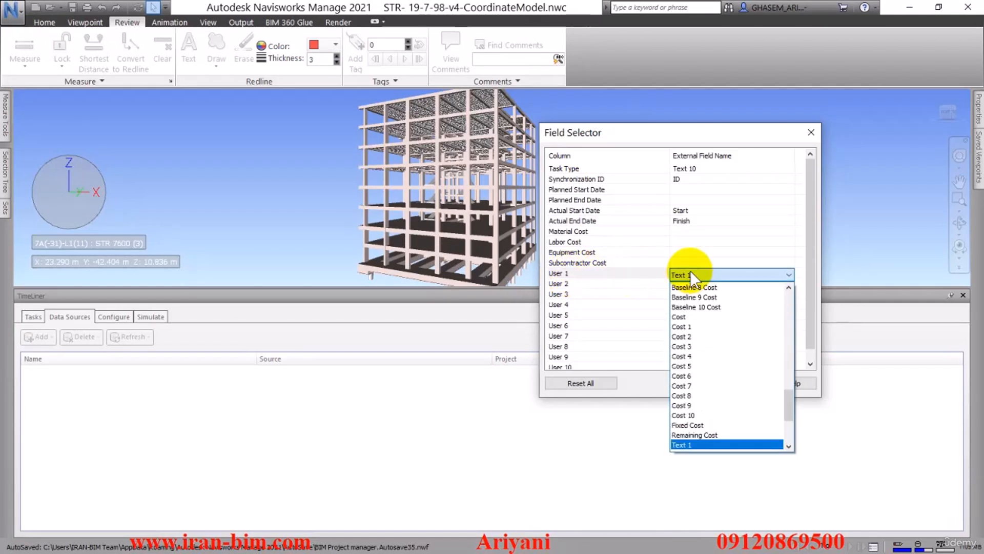
pyautogui.click(697, 407)
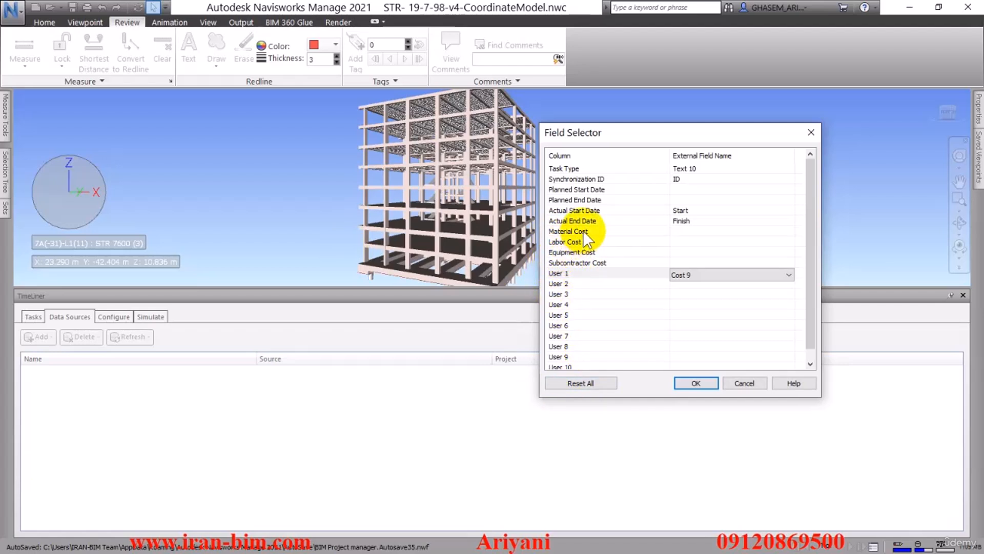
# Map the Material Cost column to the external field Cost and accept the field mapping
pyautogui.click(681, 232)
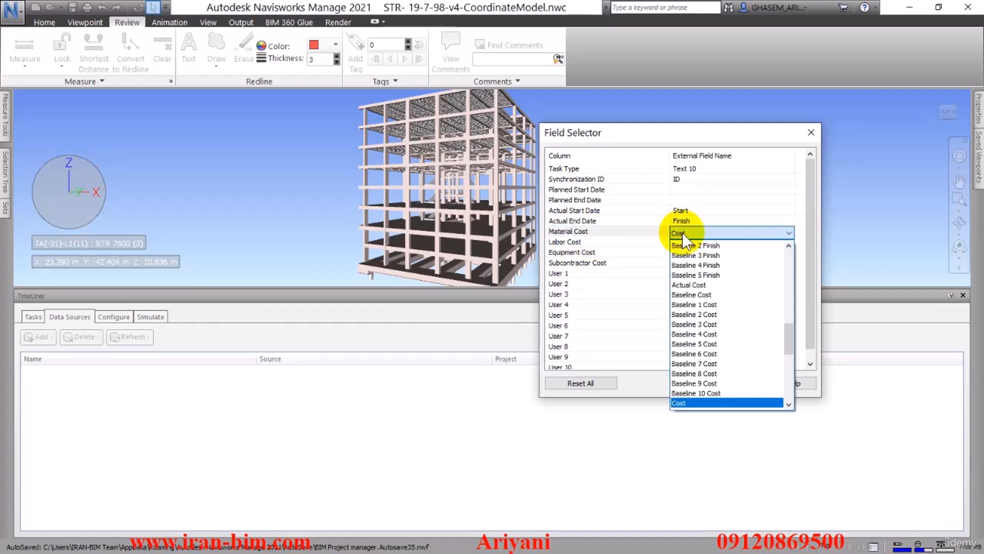
pyautogui.click(682, 235)
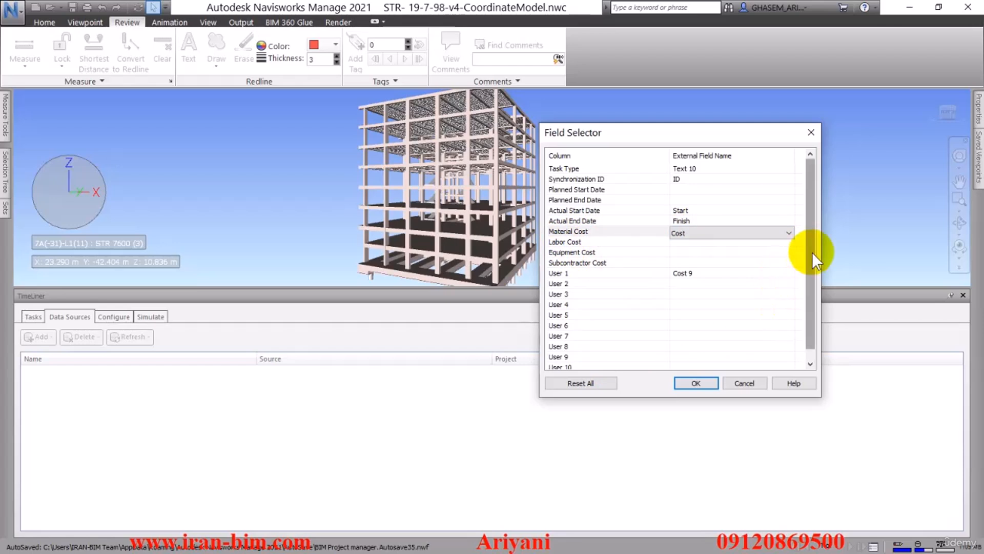
pyautogui.moveTo(812, 252); pyautogui.dragTo(813, 294)
pyautogui.click(697, 383)
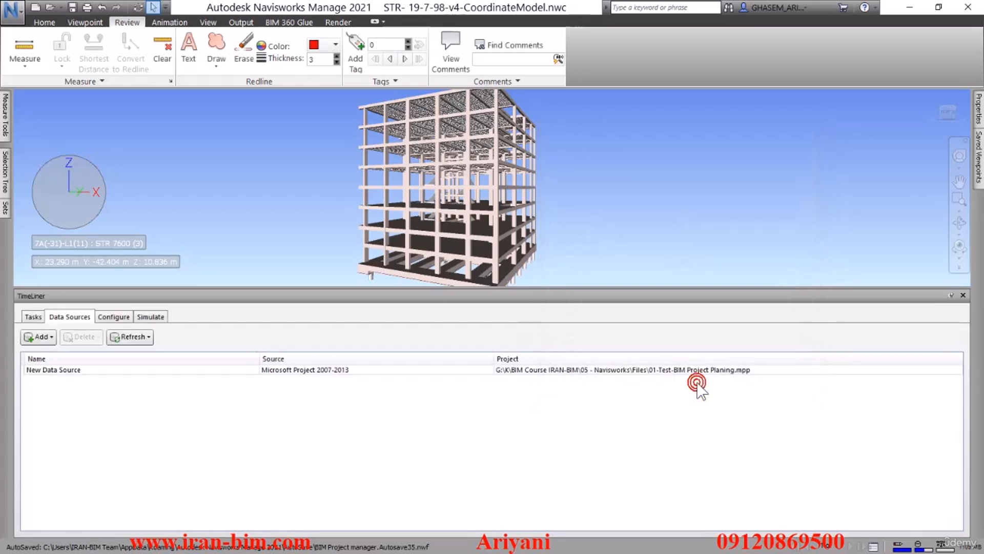
# Rebuild the task hierarchy from New Data Source, closing the schedule in Microsoft Project and dismissing the import warning
pyautogui.rightClick(67, 370)
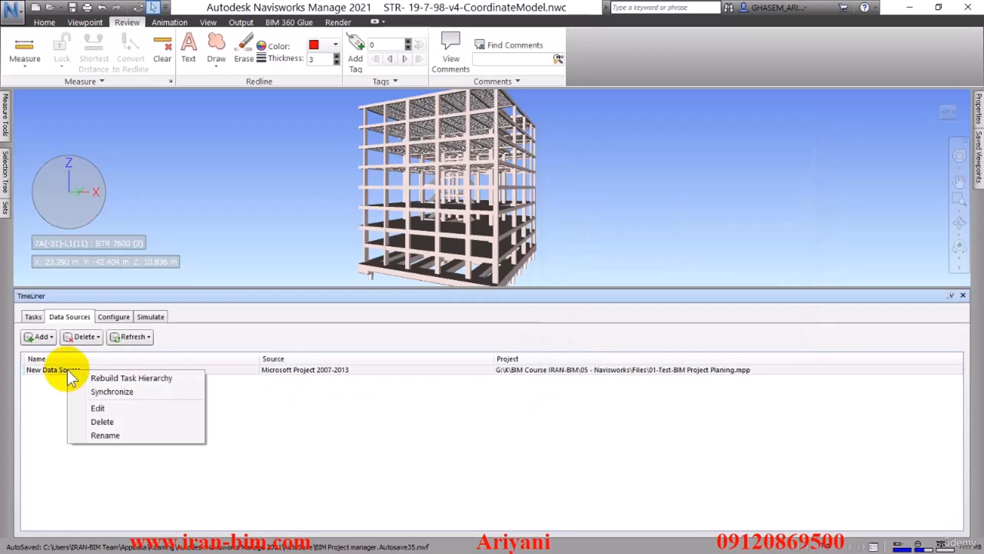
pyautogui.click(105, 377)
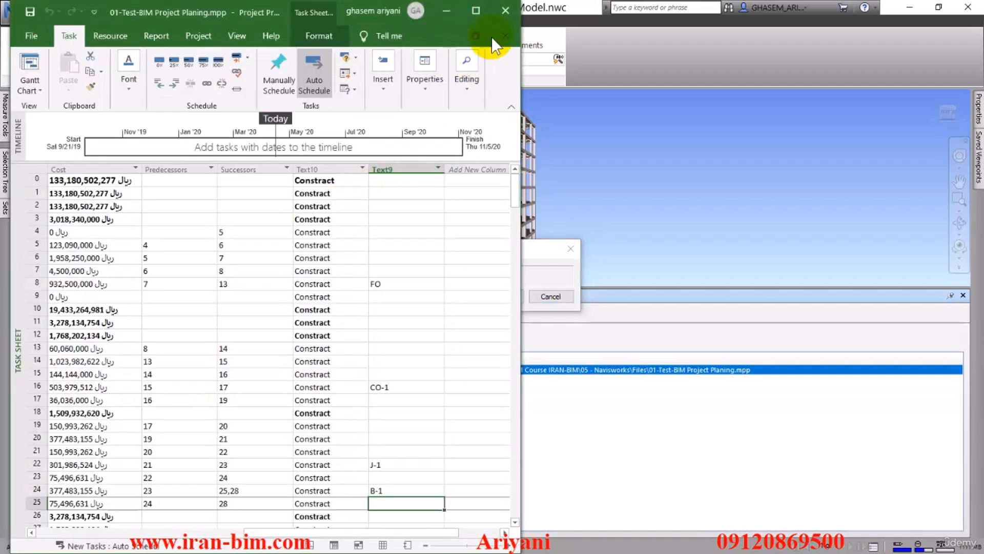
pyautogui.click(507, 11)
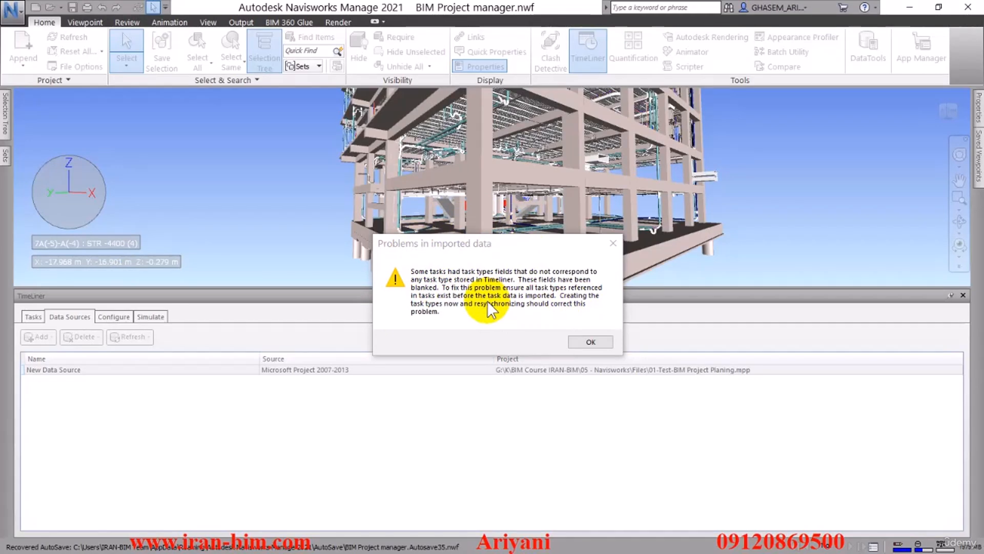
pyautogui.click(591, 341)
# Show the imported task list, fit the Gantt chart to a quarterly scale, and hide the chart
pyautogui.click(33, 317)
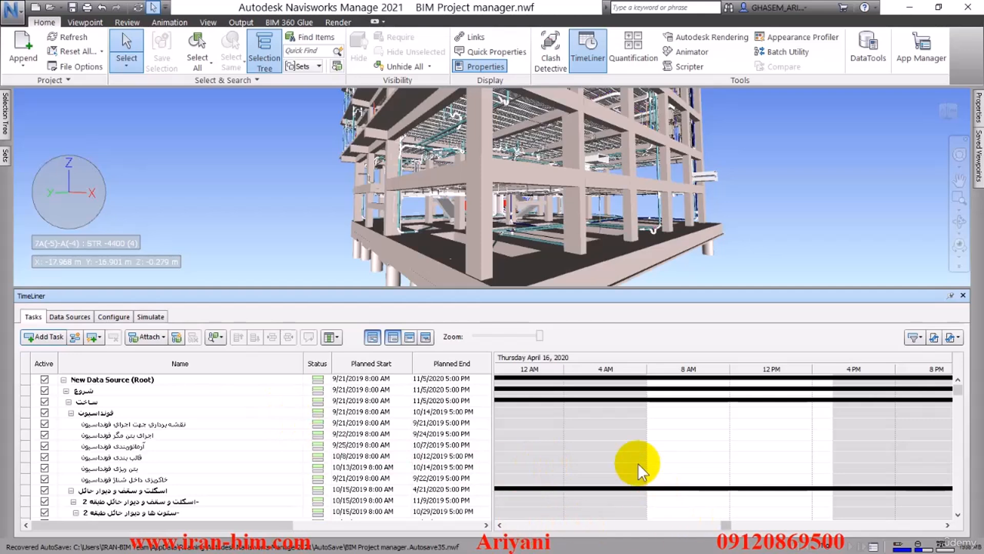
pyautogui.scroll(-5, 637, 456)
pyautogui.moveTo(747, 526); pyautogui.dragTo(679, 526)
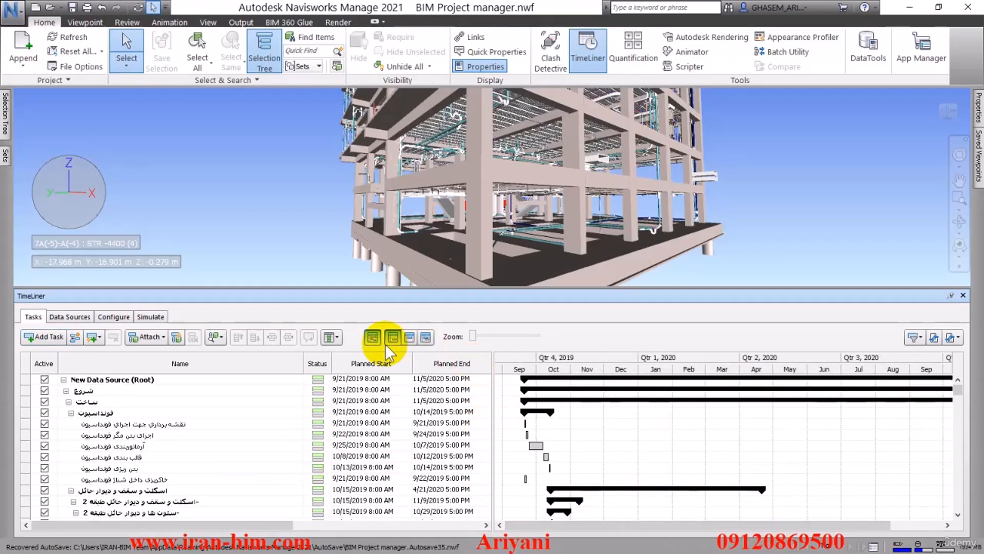
pyautogui.click(373, 337)
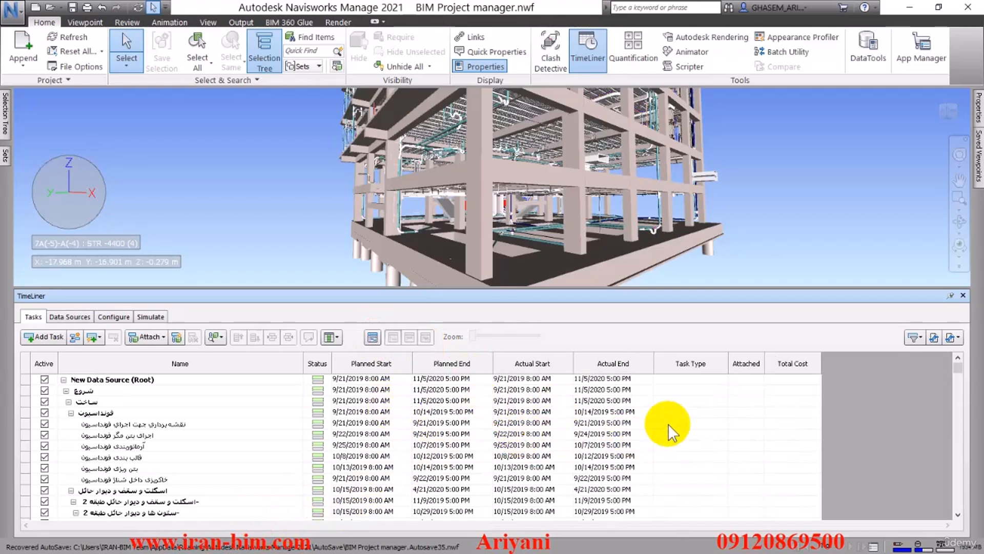
# Set the task type of the New Data Source (Root) task to Construct
pyautogui.click(693, 380)
pyautogui.click(696, 380)
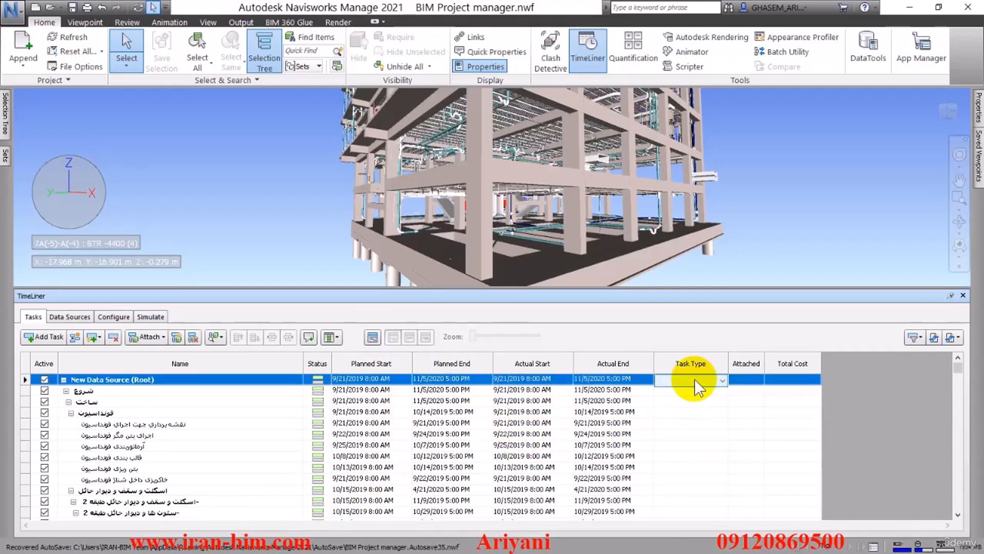
pyautogui.click(696, 381)
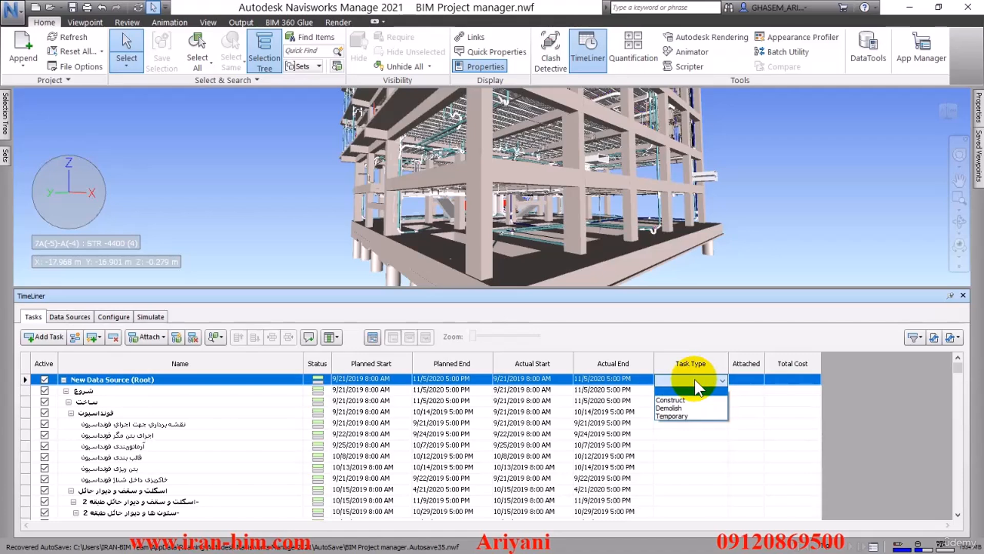
pyautogui.moveTo(958, 367)
pyautogui.mouseDown()
pyautogui.moveTo(952, 515)
pyautogui.moveTo(955, 355)
pyautogui.mouseUp()
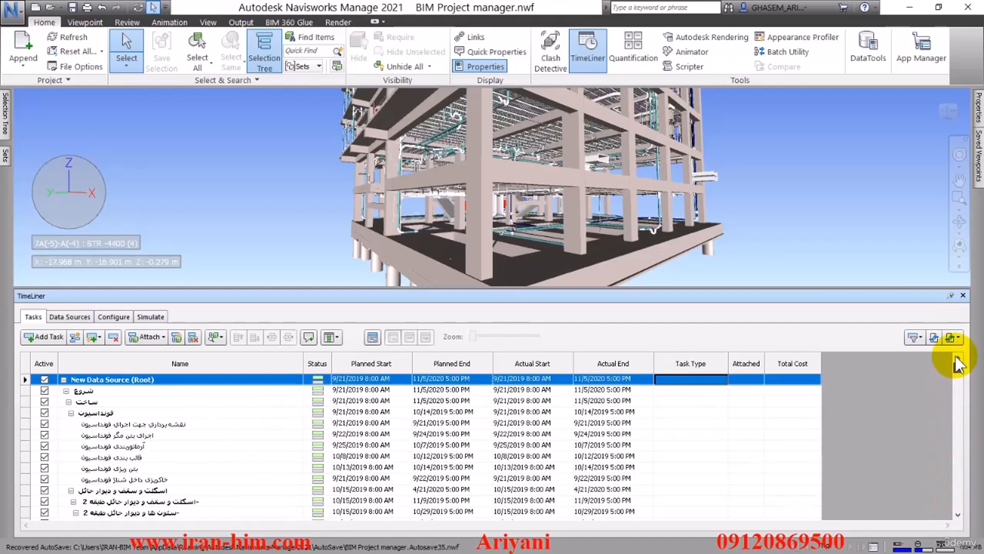
pyautogui.click(688, 381)
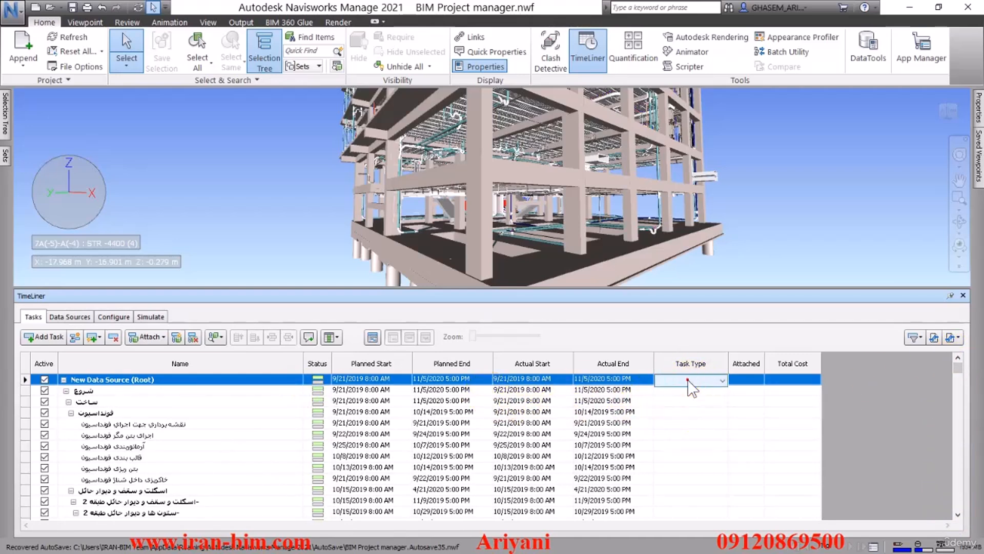
pyautogui.click(688, 382)
pyautogui.click(685, 392)
# Select every task from the root to the last row and fill the Construct task type down
pyautogui.rightClick(687, 384)
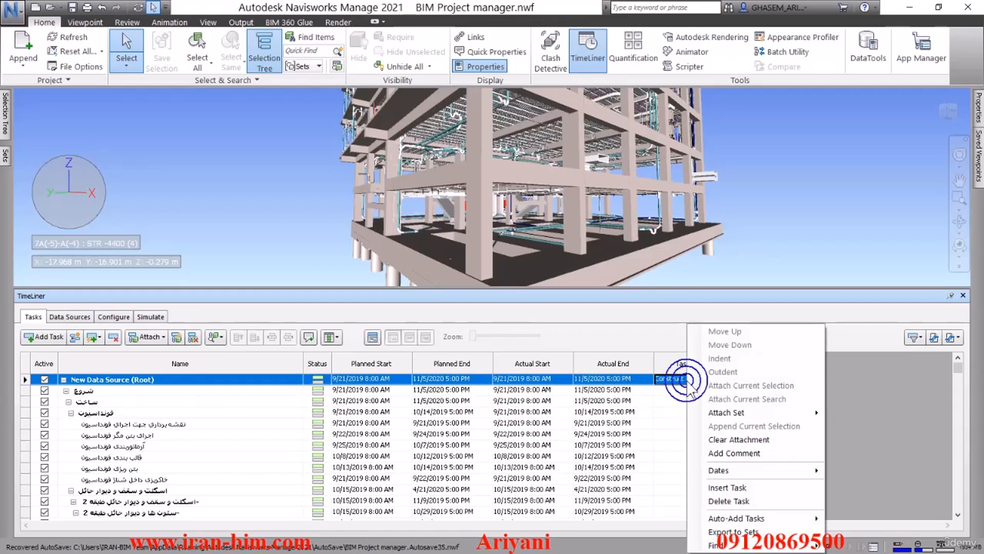
pyautogui.click(955, 370)
pyautogui.moveTo(955, 370); pyautogui.dragTo(955, 512)
pyautogui.click(655, 511)
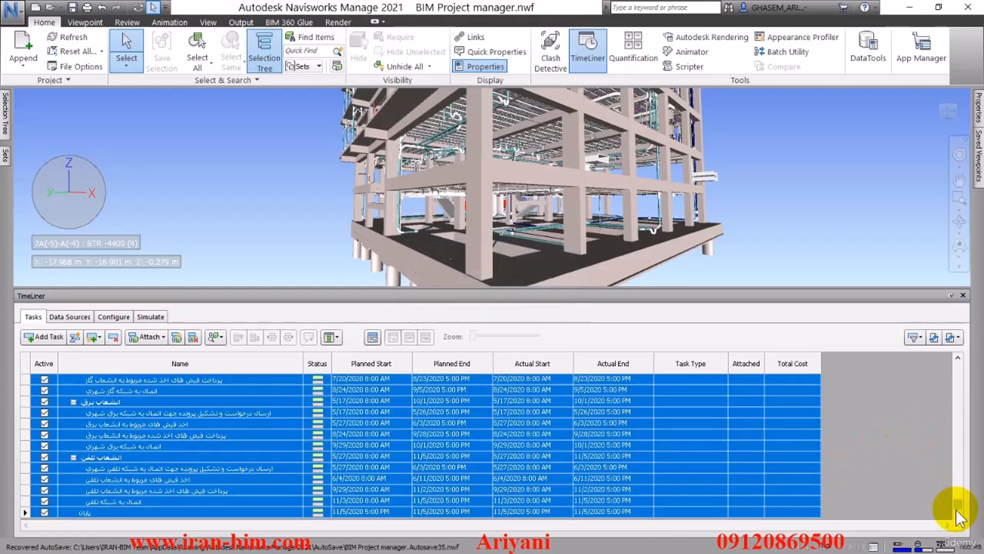
pyautogui.moveTo(951, 508); pyautogui.dragTo(959, 361)
pyautogui.click(666, 381)
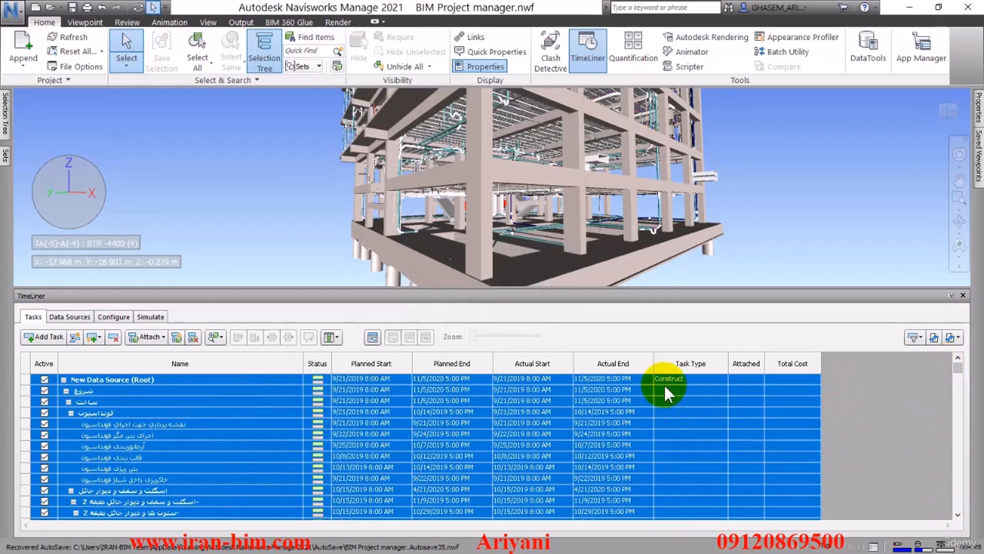
pyautogui.rightClick(666, 377)
pyautogui.click(699, 450)
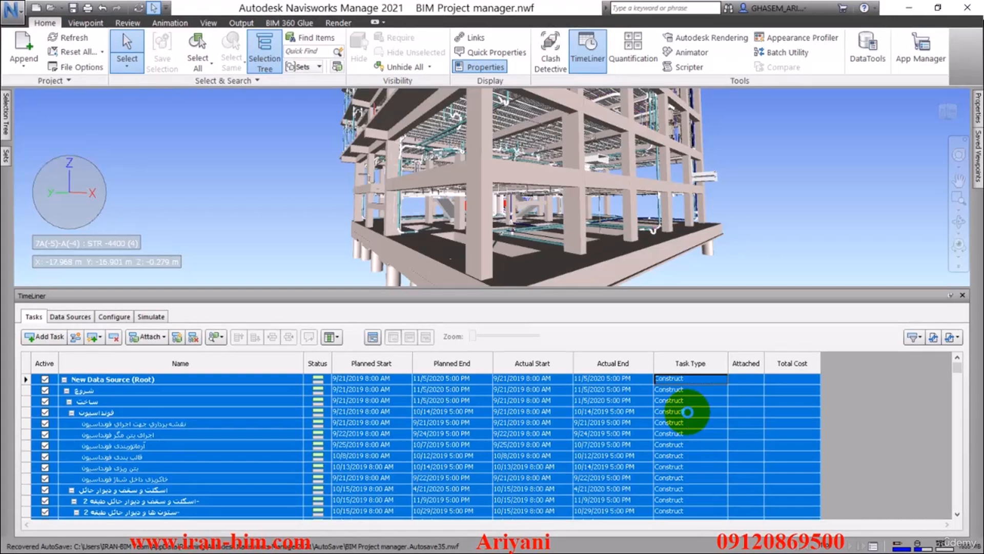
pyautogui.click(689, 419)
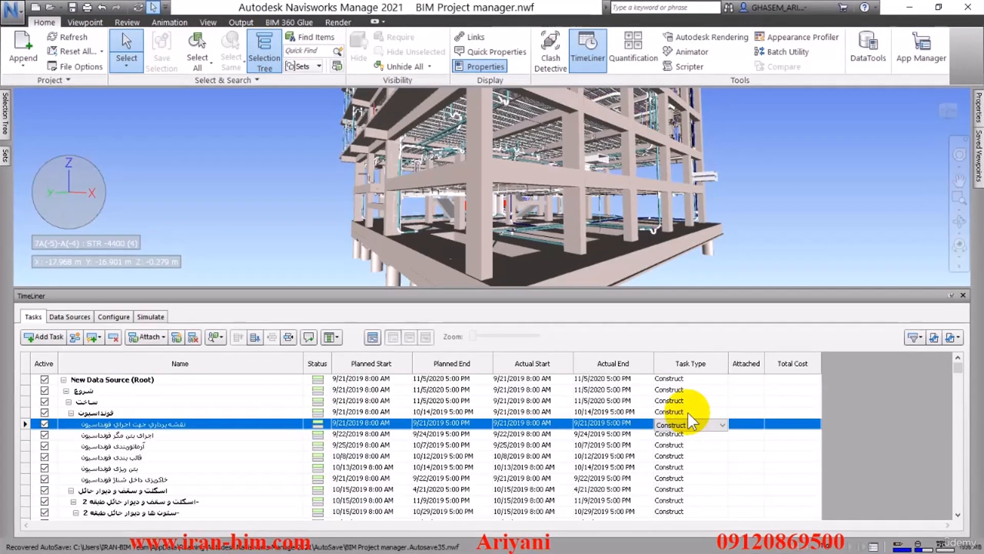
pyautogui.click(784, 409)
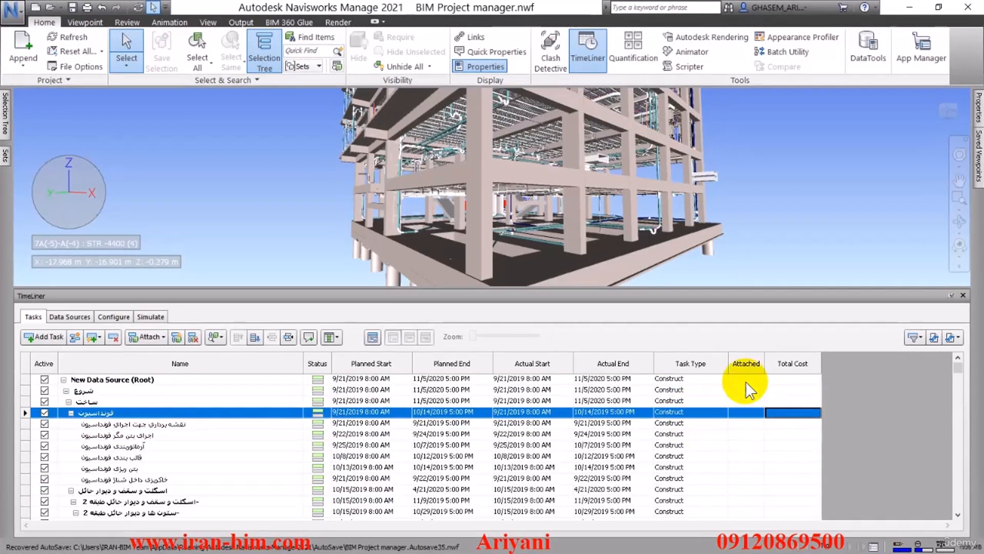
# Inspect the SimulationPart value in the Element properties of the front corner column, and clear the selection
pyautogui.click(476, 232)
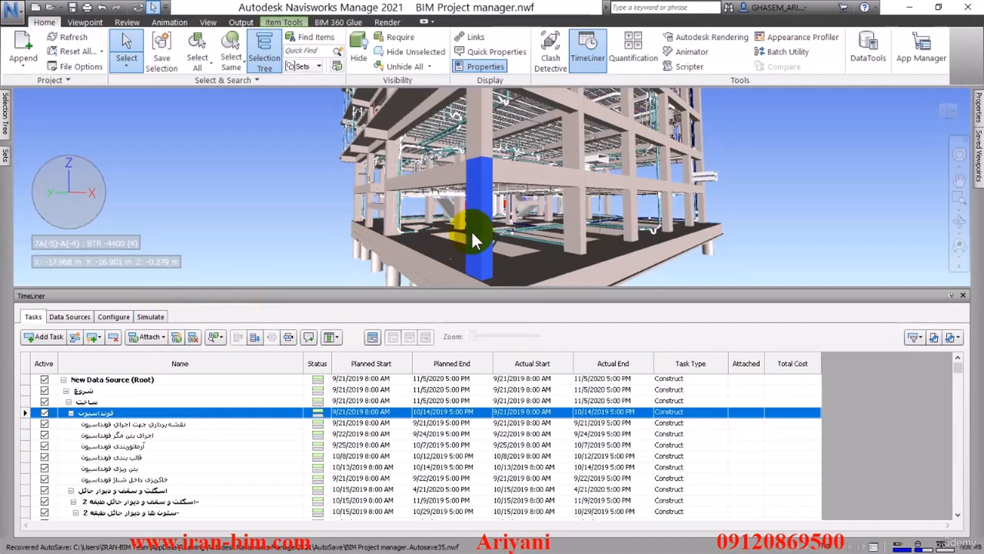
pyautogui.click(975, 121)
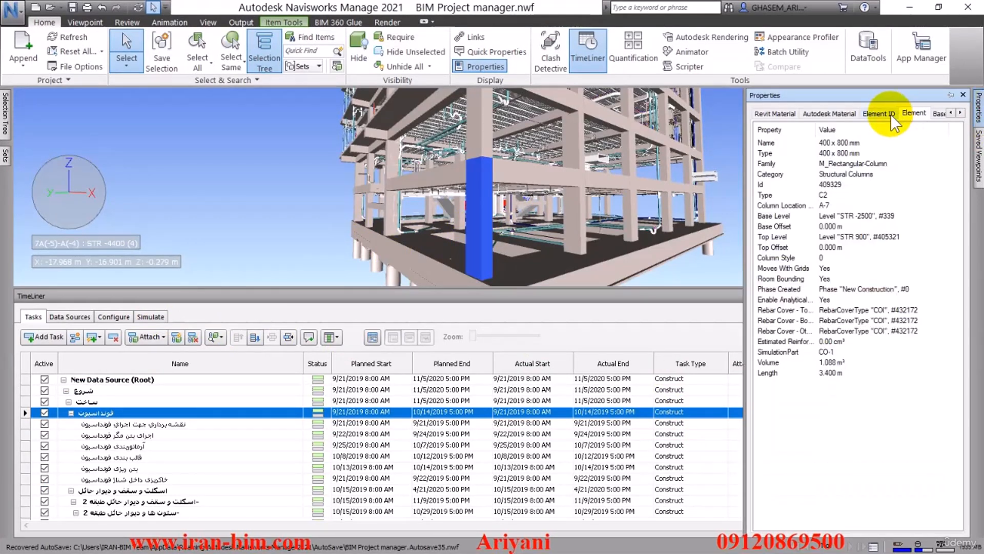
pyautogui.click(919, 116)
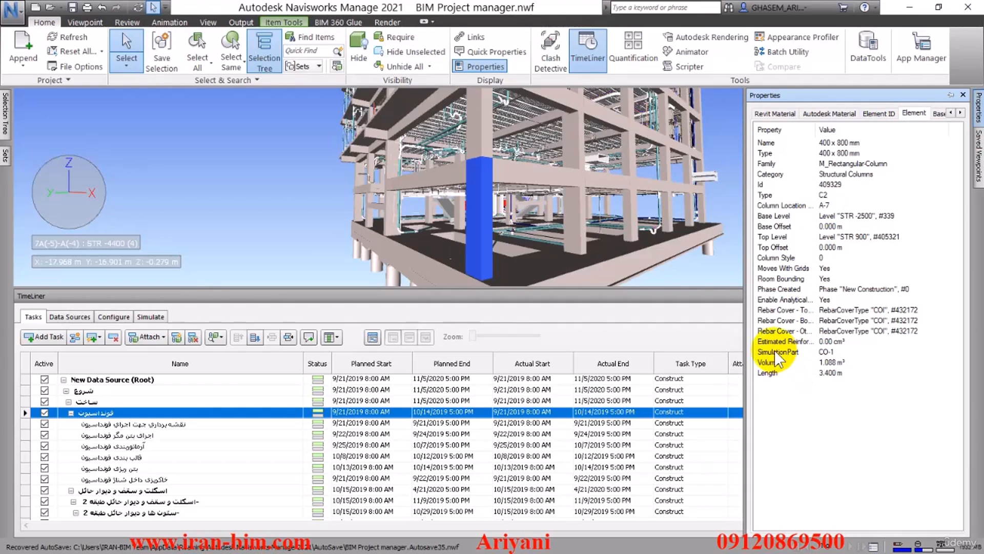
pyautogui.click(311, 223)
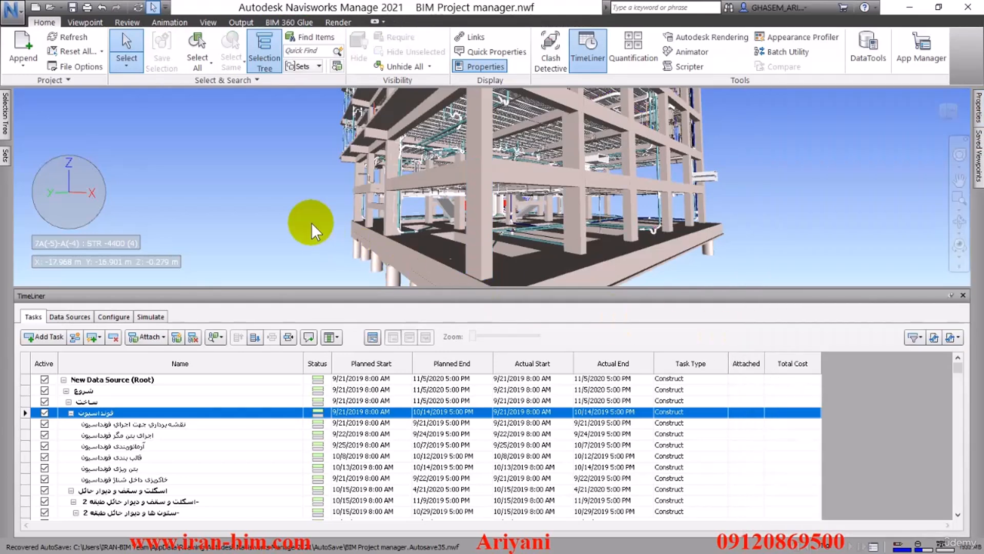
pyautogui.click(140, 338)
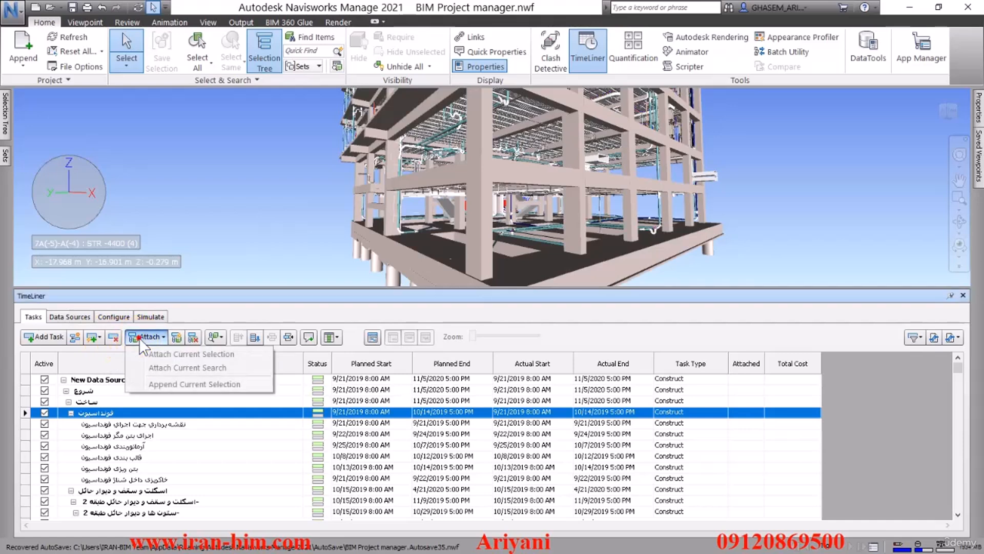
pyautogui.click(139, 337)
pyautogui.click(184, 239)
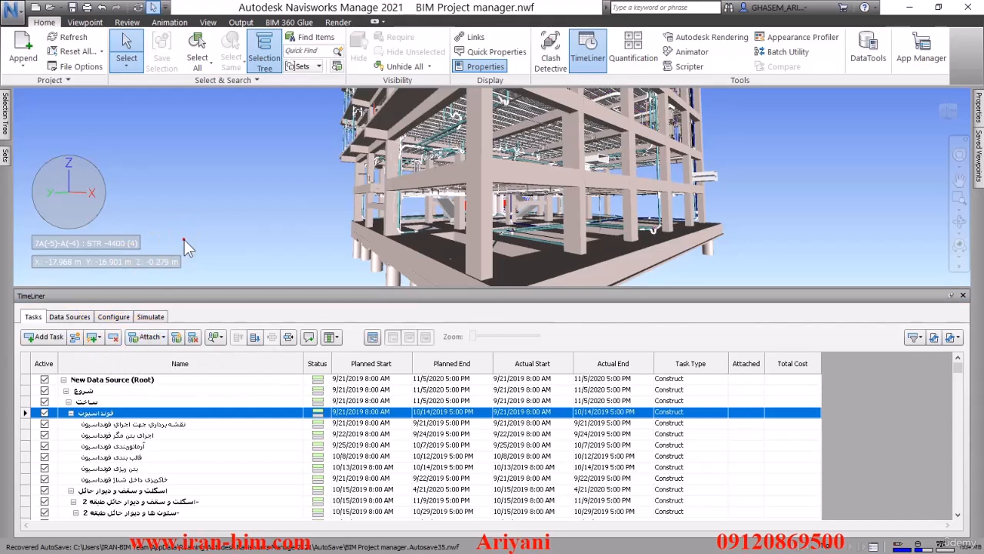
# Delete the TimeLiner rule that maps tasks from Column Name to items by category and property
pyautogui.click(178, 340)
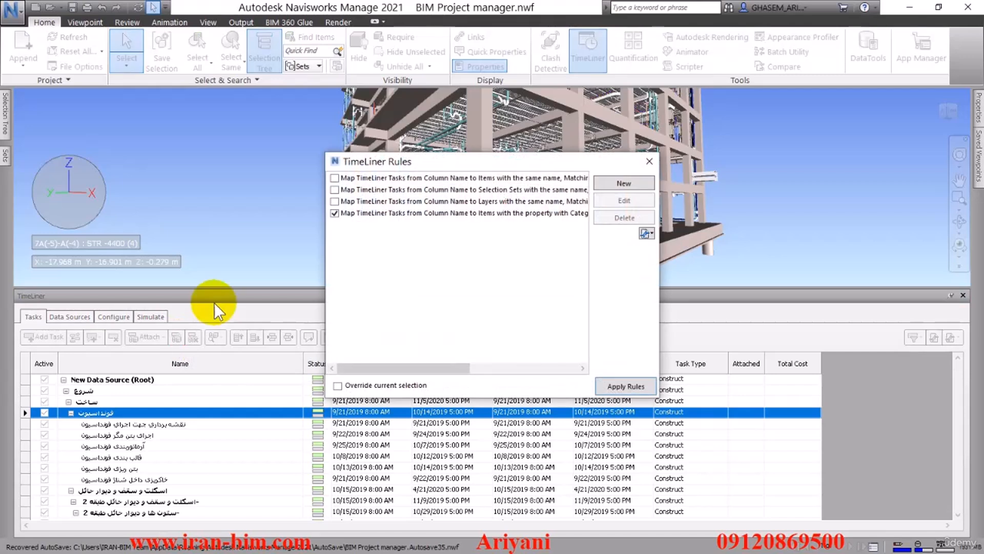
pyautogui.click(452, 213)
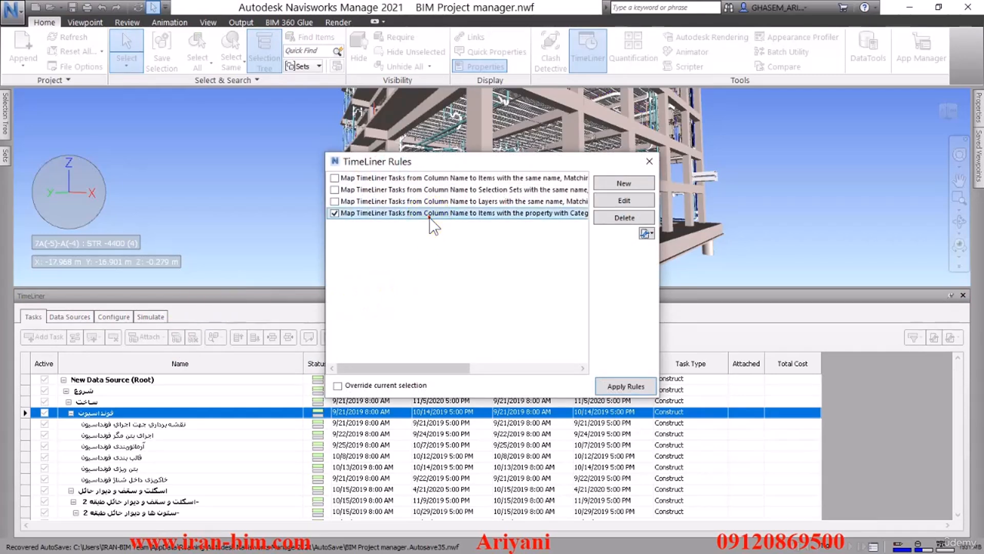
pyautogui.click(604, 218)
pyautogui.moveTo(410, 161); pyautogui.dragTo(153, 54)
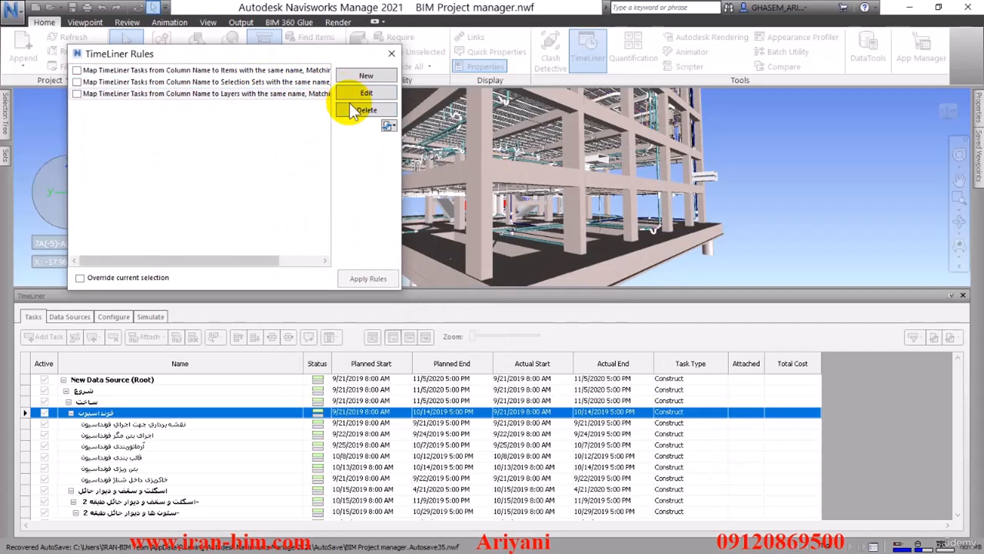
pyautogui.click(367, 76)
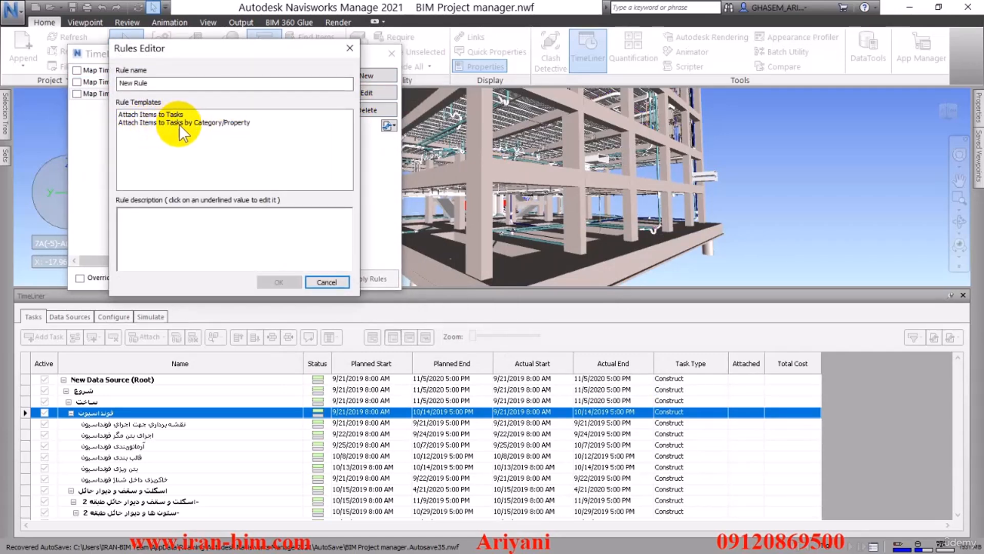
pyautogui.click(210, 123)
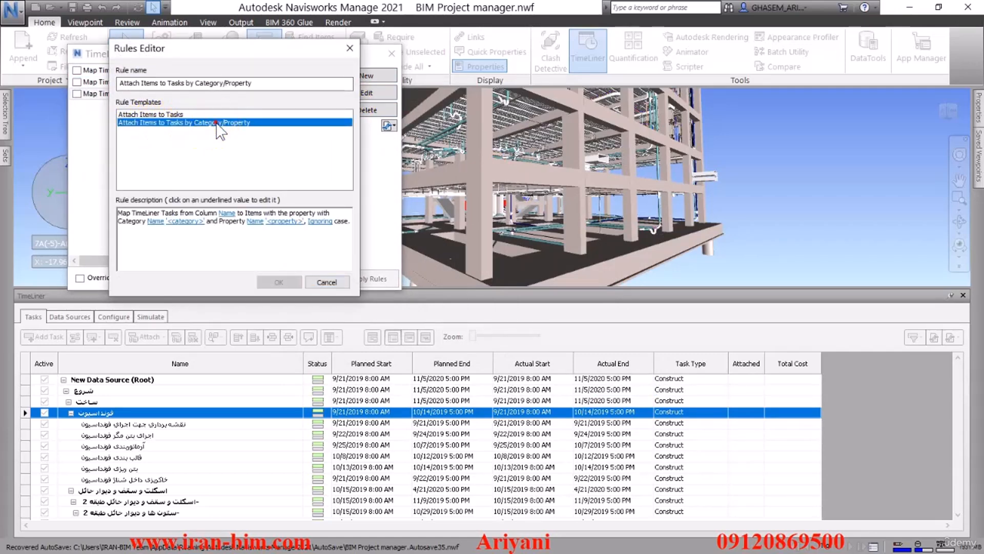
pyautogui.click(230, 213)
pyautogui.click(230, 212)
pyautogui.click(229, 212)
pyautogui.click(228, 173)
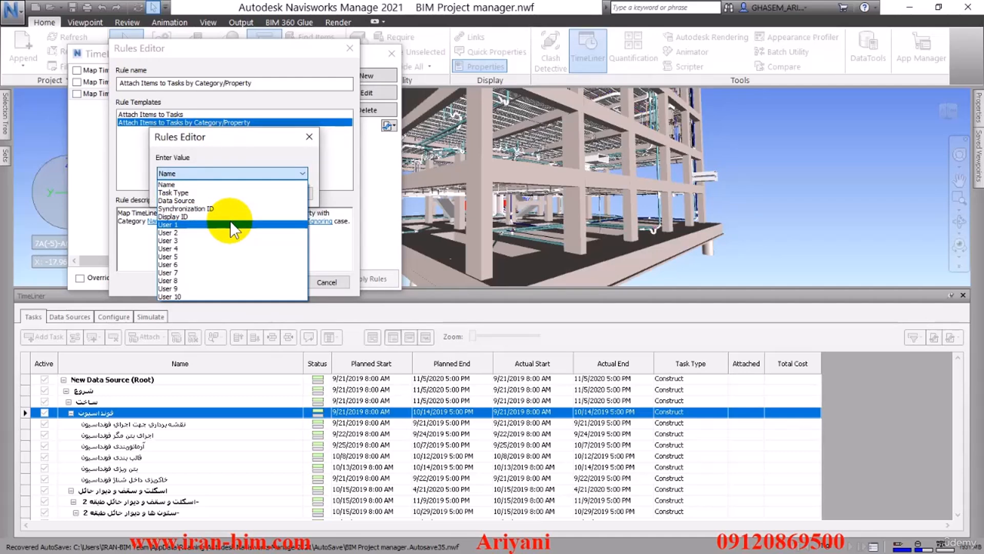
pyautogui.click(231, 224)
pyautogui.click(299, 196)
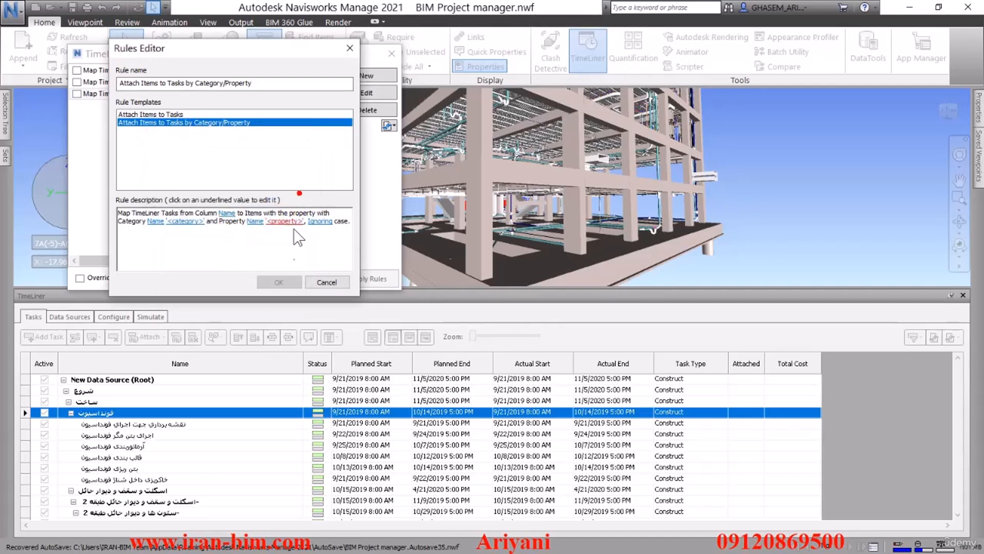
pyautogui.click(323, 282)
pyautogui.click(391, 53)
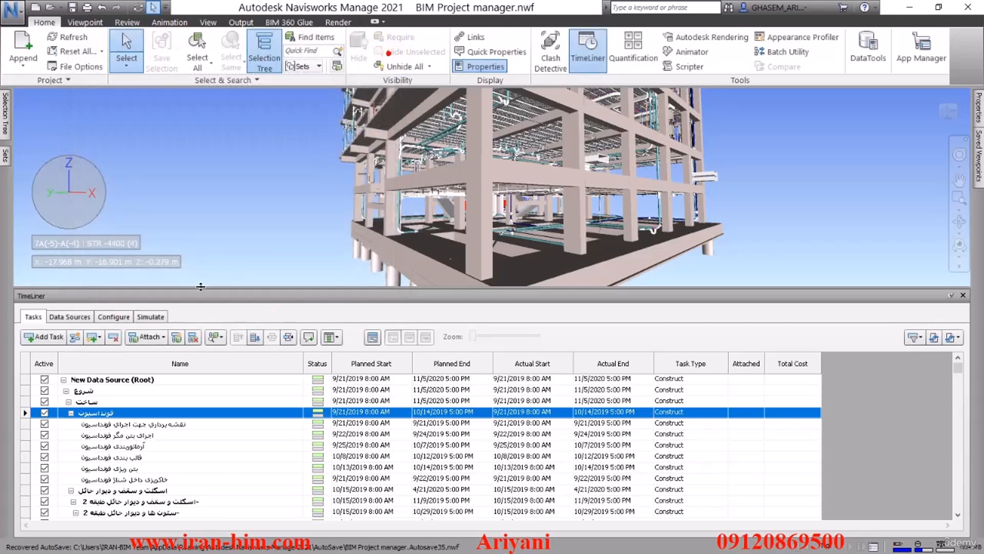
# Edit the New Data Source field mapping so that the User 1 column reads the external field Text 9
pyautogui.click(68, 318)
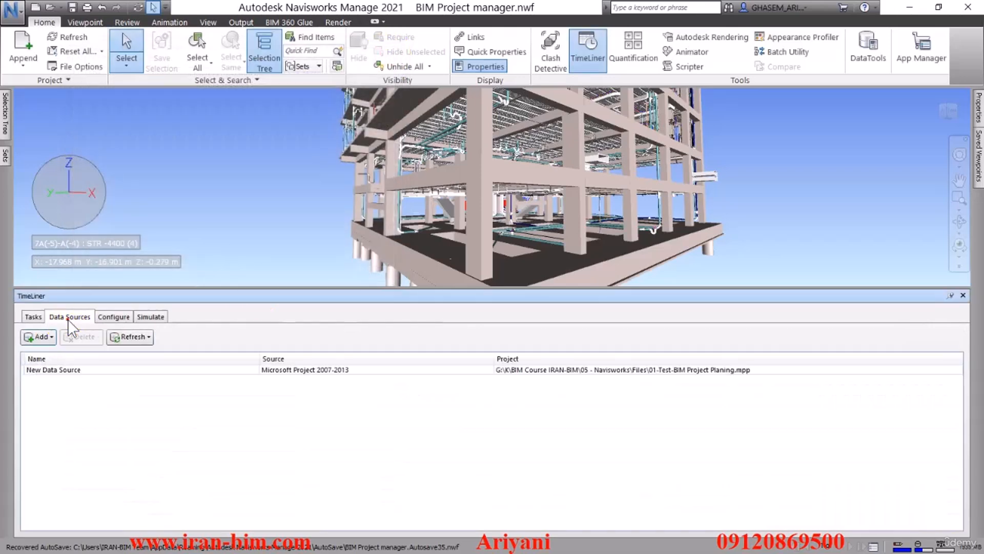
pyautogui.click(75, 372)
pyautogui.click(133, 339)
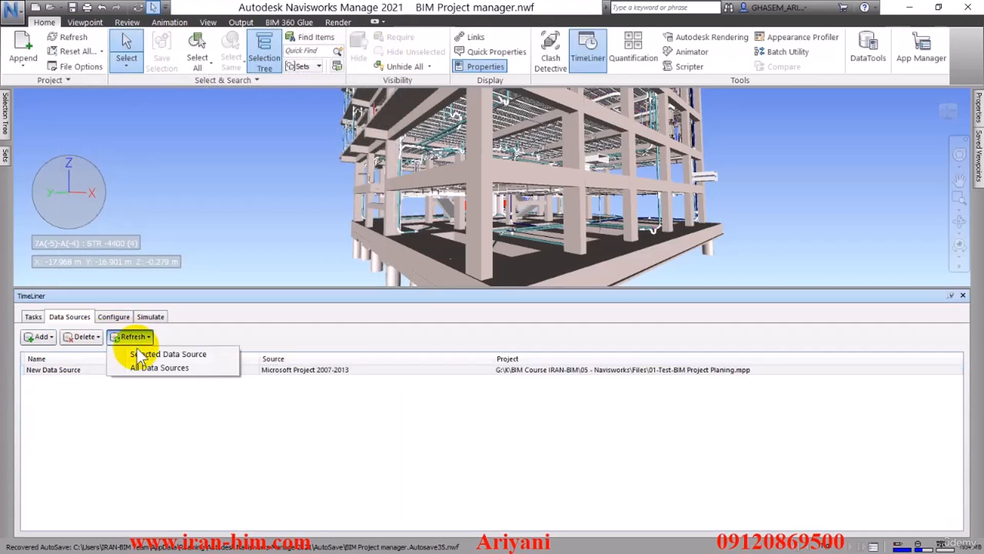
pyautogui.click(77, 371)
pyautogui.rightClick(75, 371)
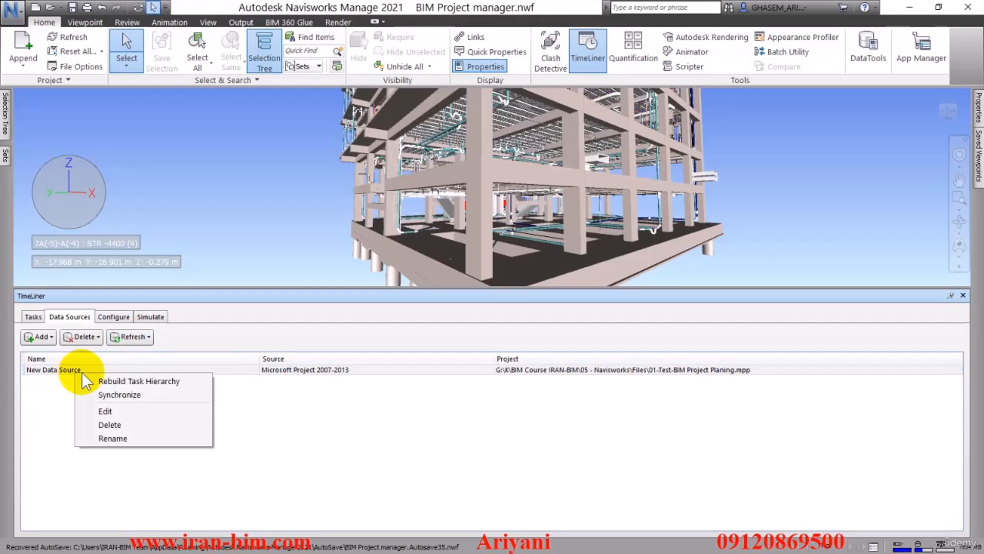
pyautogui.click(127, 412)
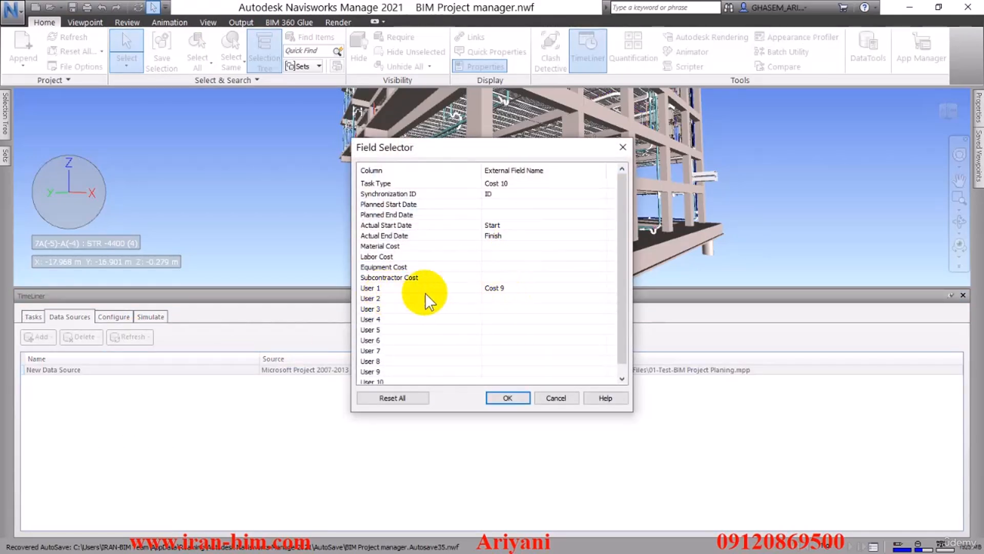
pyautogui.click(379, 288)
pyautogui.click(506, 289)
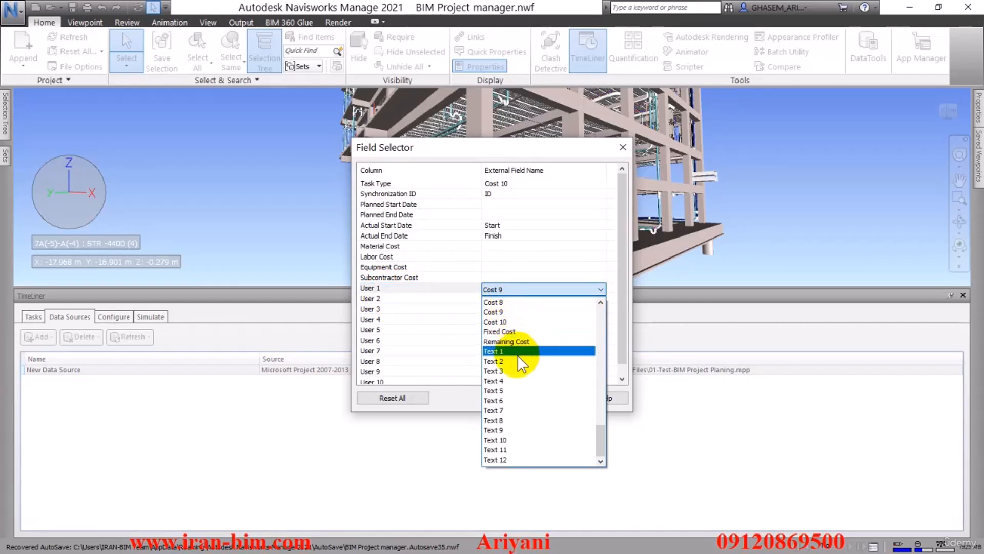
pyautogui.click(512, 429)
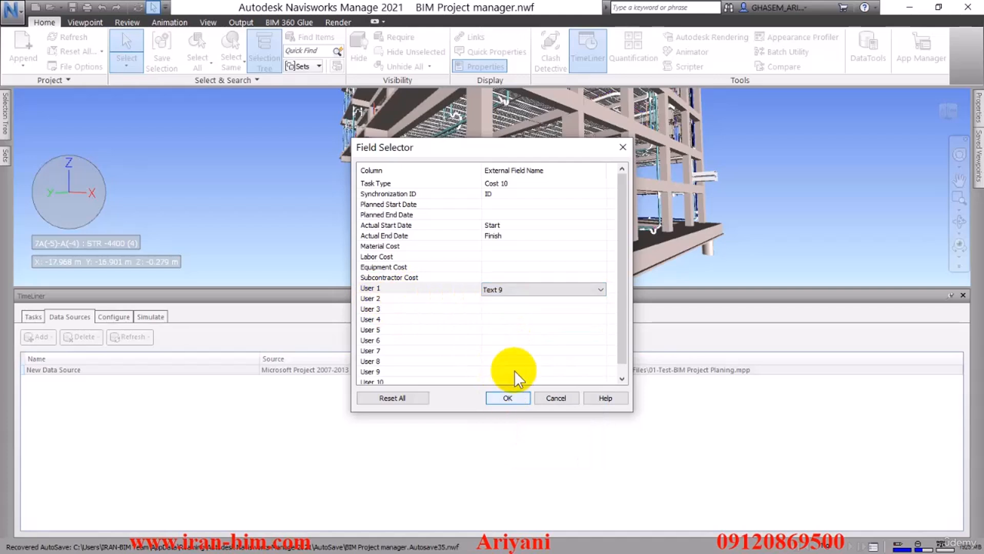
# Map the Task Type column to the external field Text 10 and accept the field mapping
pyautogui.click(506, 204)
pyautogui.click(508, 183)
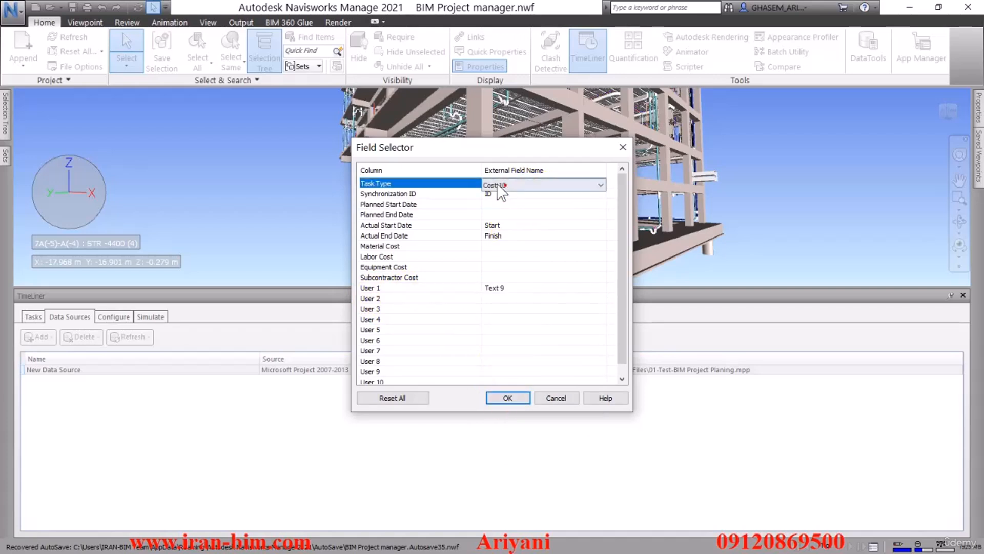
pyautogui.click(509, 184)
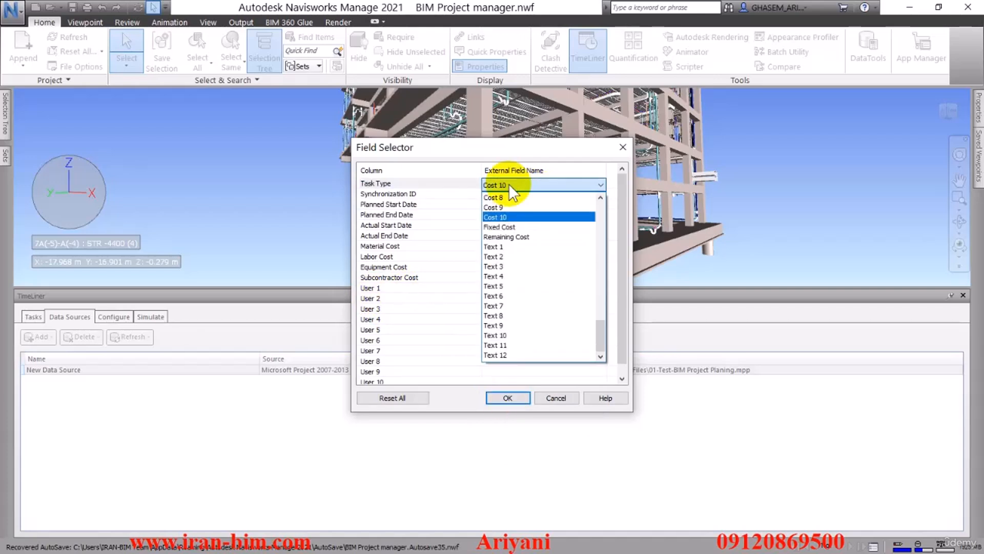
pyautogui.click(515, 335)
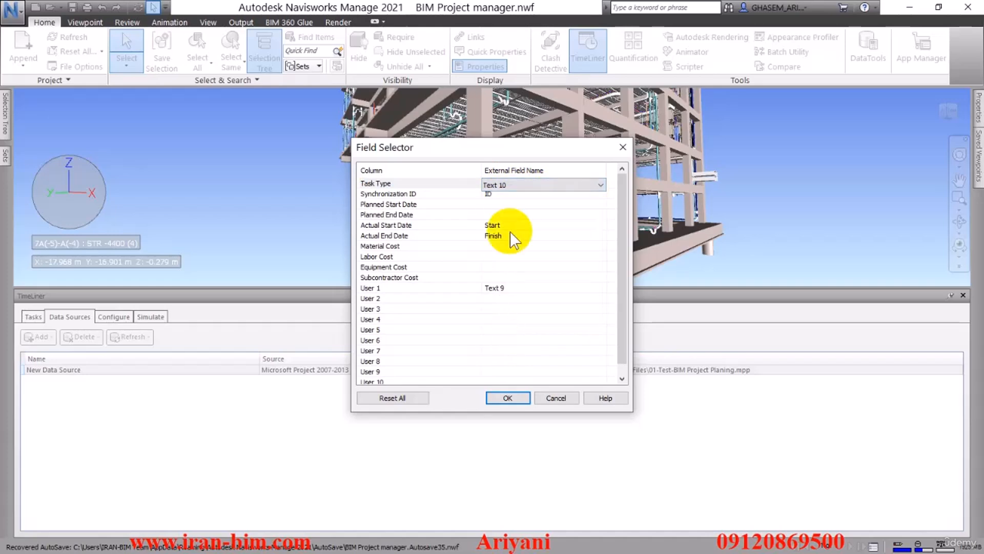
pyautogui.click(507, 398)
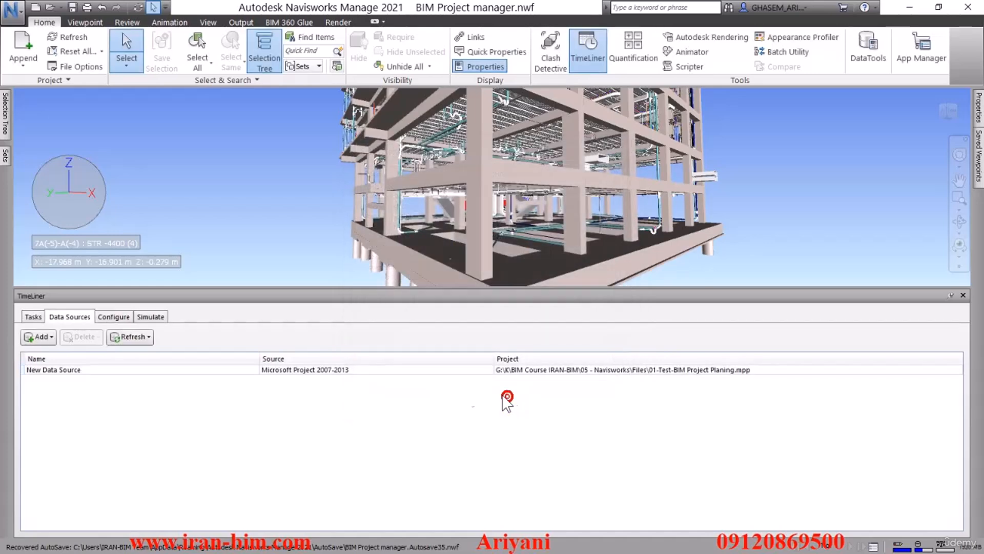
# Rebuild the task hierarchy of New Data Source and open the auto-attach rules for the TimeLiner tasks
pyautogui.rightClick(58, 371)
pyautogui.click(105, 382)
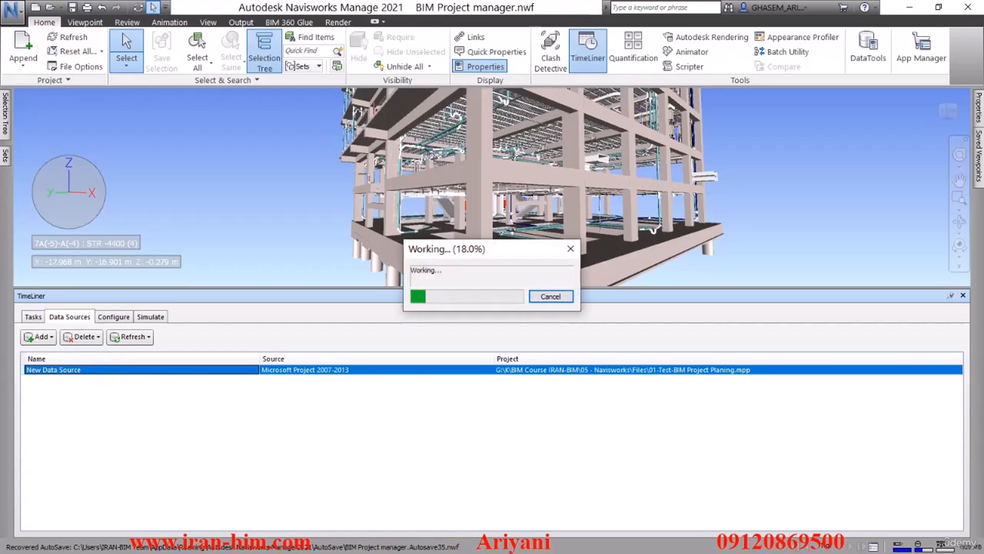
pyautogui.click(585, 337)
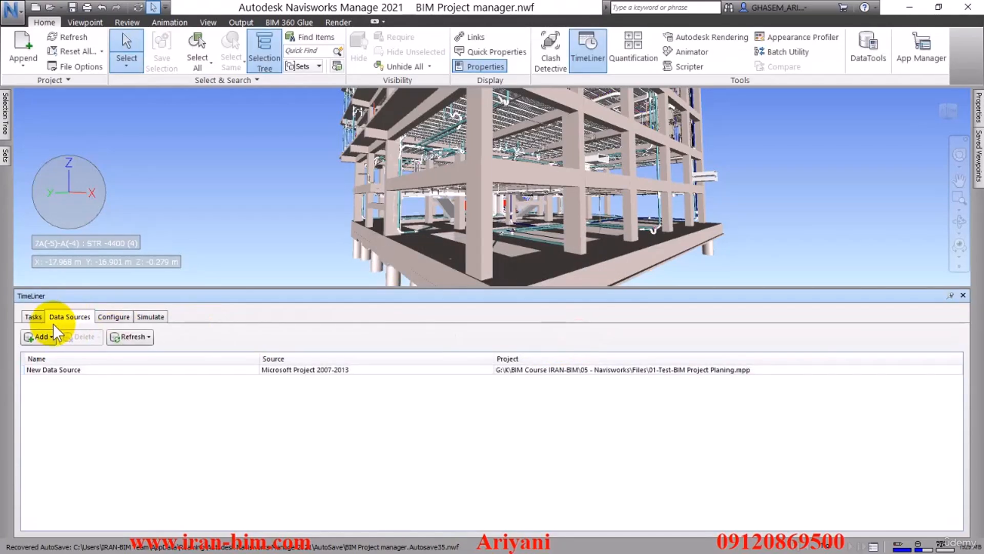
pyautogui.click(33, 317)
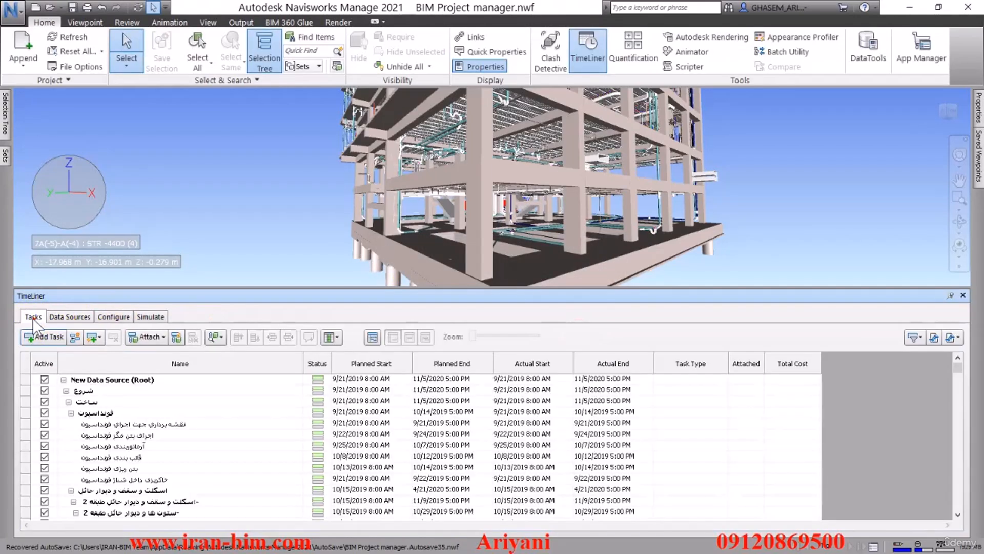
pyautogui.click(176, 337)
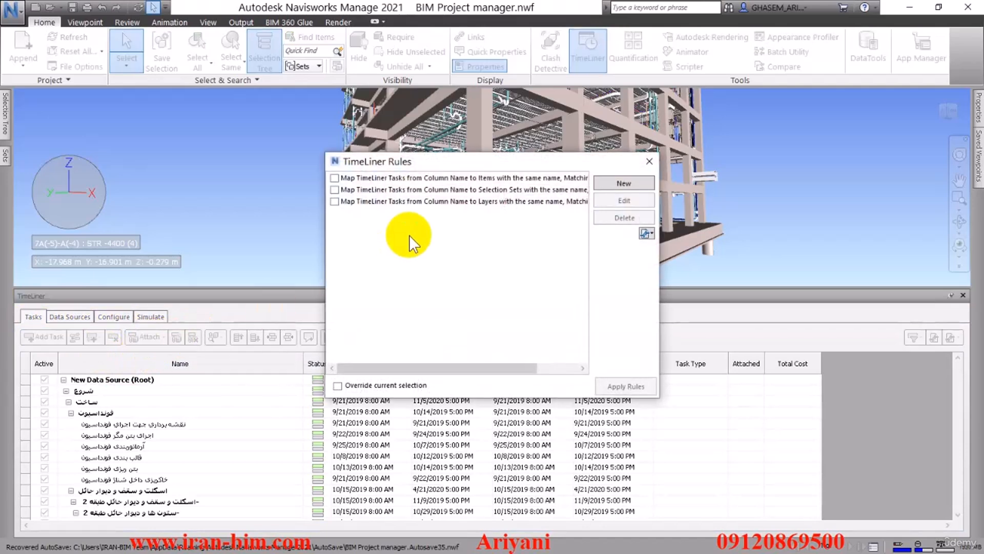
pyautogui.click(335, 201)
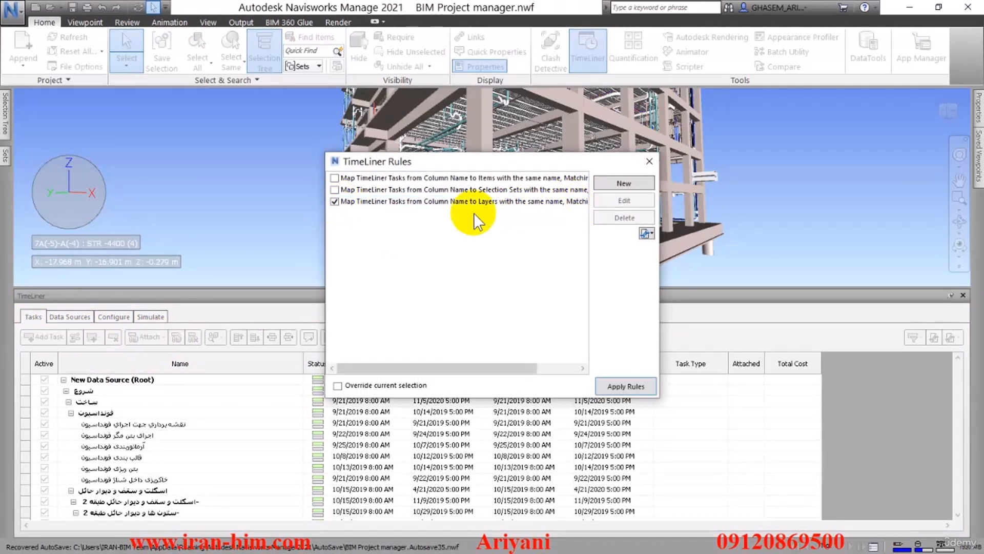
pyautogui.click(621, 185)
pyautogui.click(334, 201)
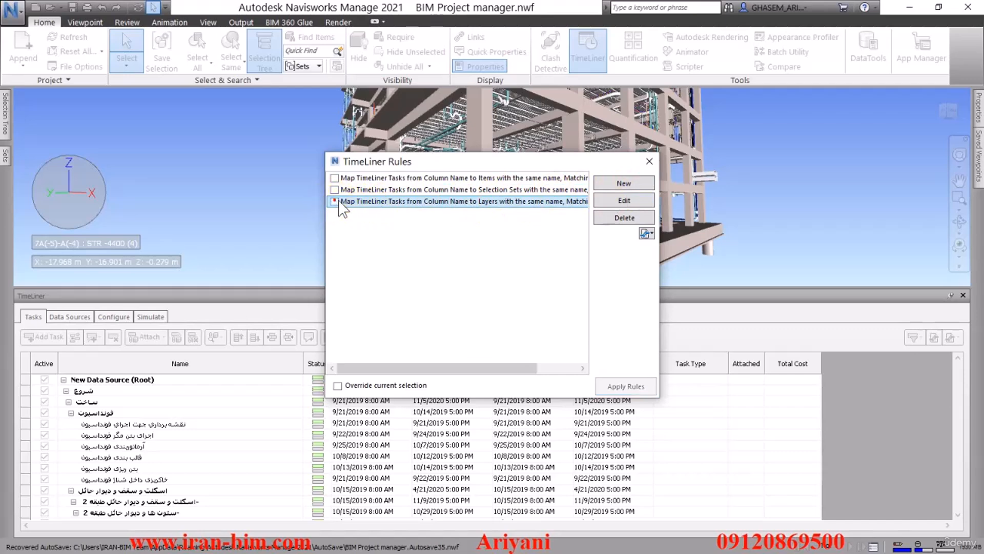
# Start a new rule from the Attach Items to Tasks by Category/Property template and set its task column to User 1
pyautogui.click(616, 179)
pyautogui.click(423, 231)
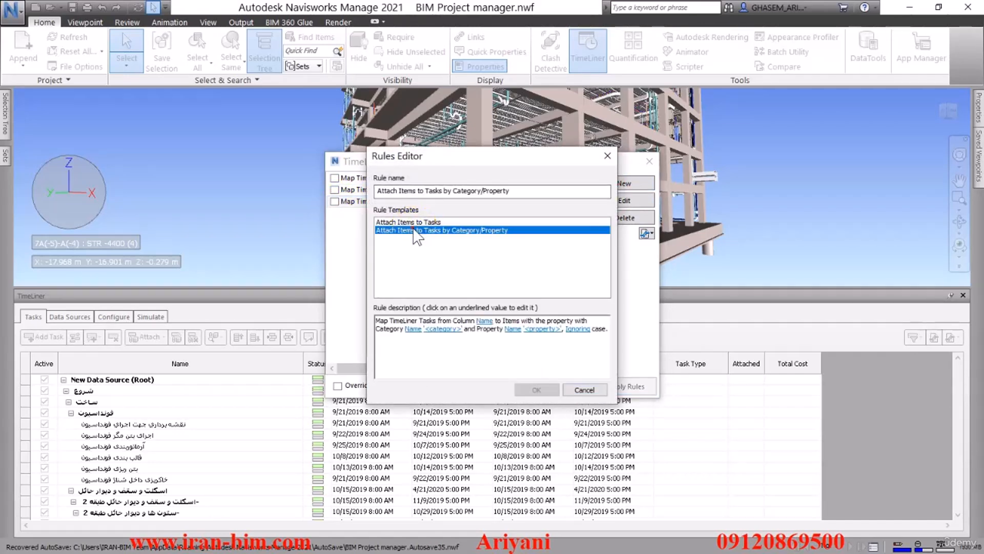
pyautogui.moveTo(431, 159); pyautogui.dragTo(382, 86)
pyautogui.click(410, 247)
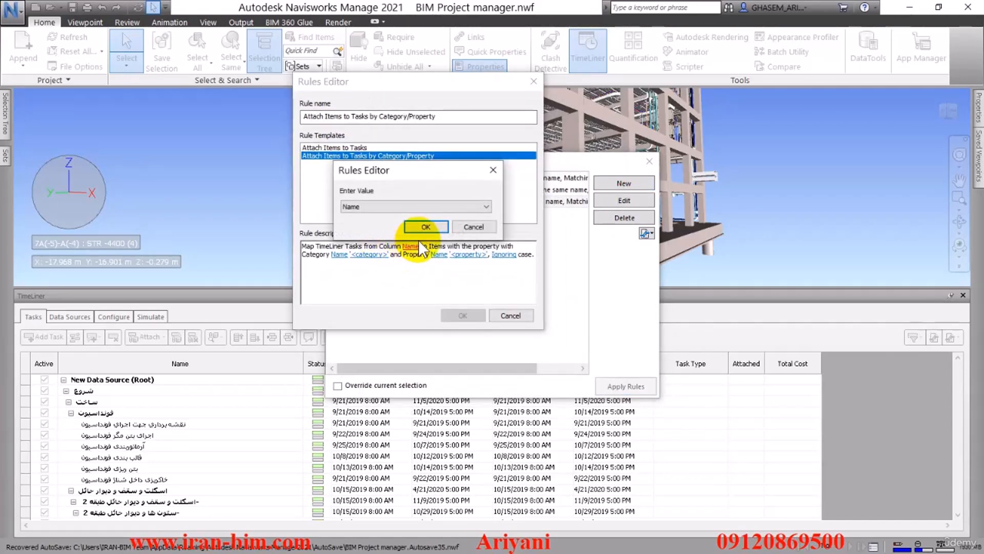
pyautogui.click(483, 206)
pyautogui.click(421, 258)
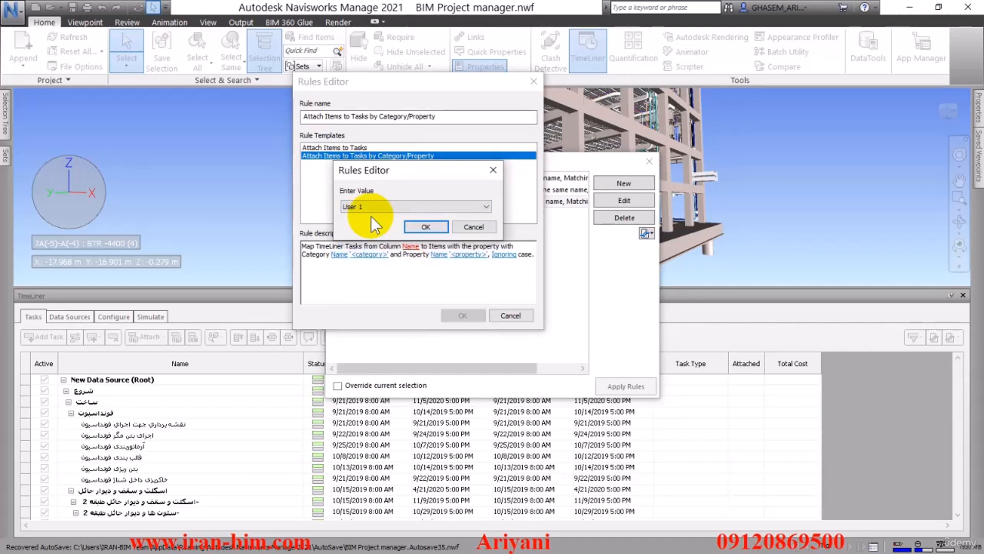
pyautogui.click(425, 227)
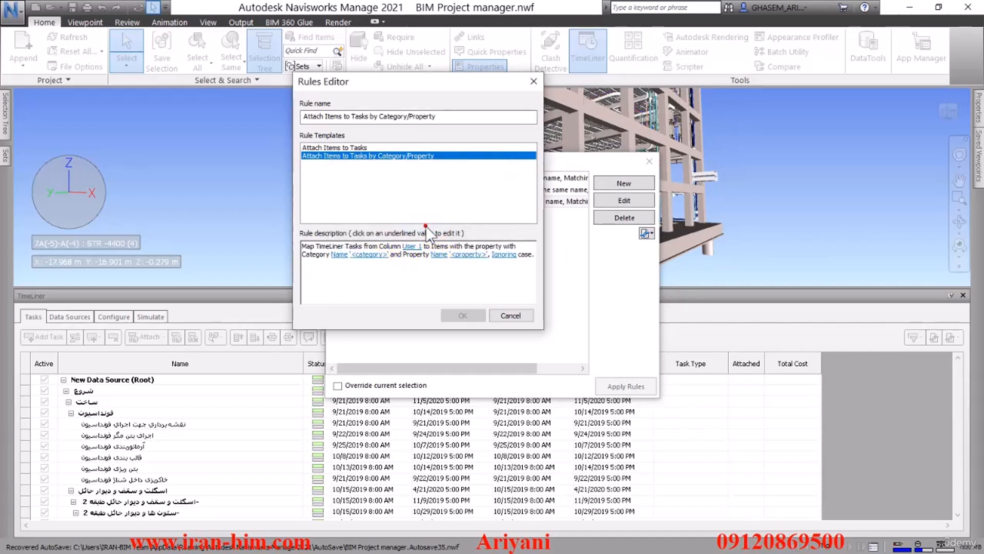
# Set the category name in the new rule's description to Element
pyautogui.click(369, 259)
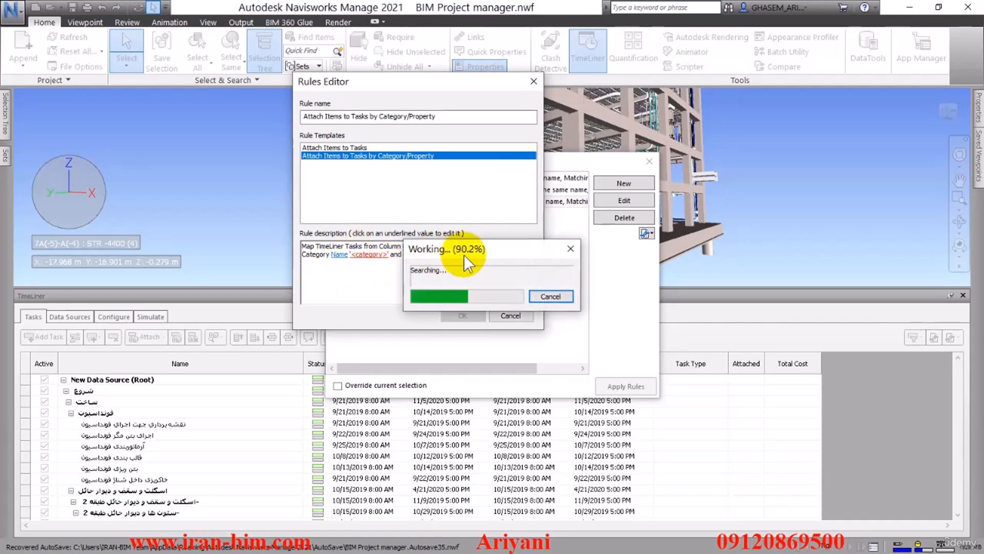
pyautogui.click(494, 207)
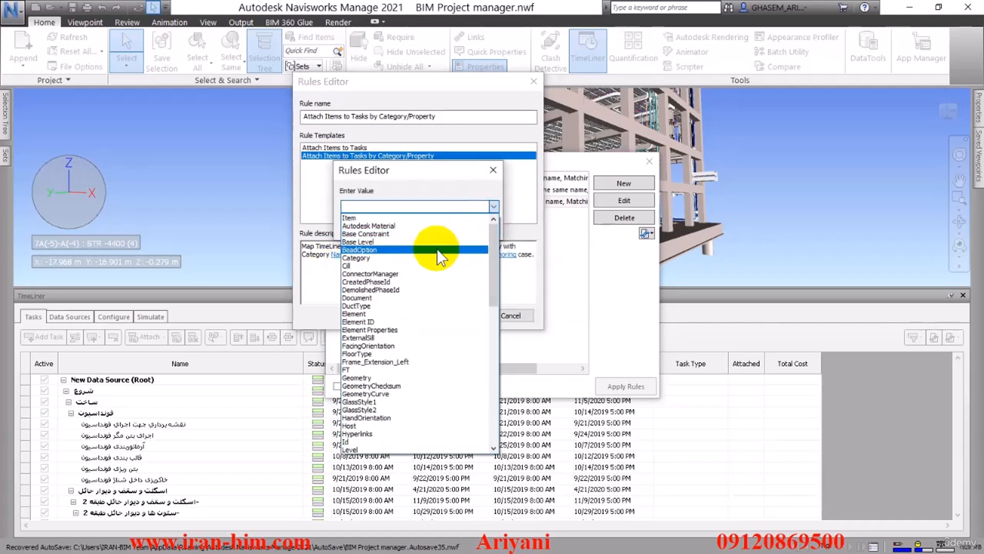
pyautogui.click(380, 314)
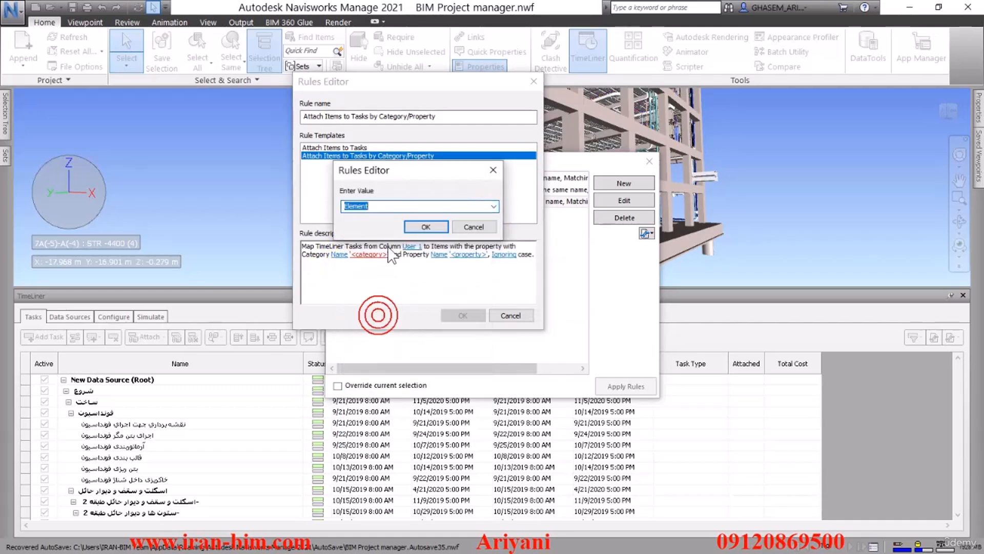
pyautogui.click(443, 222)
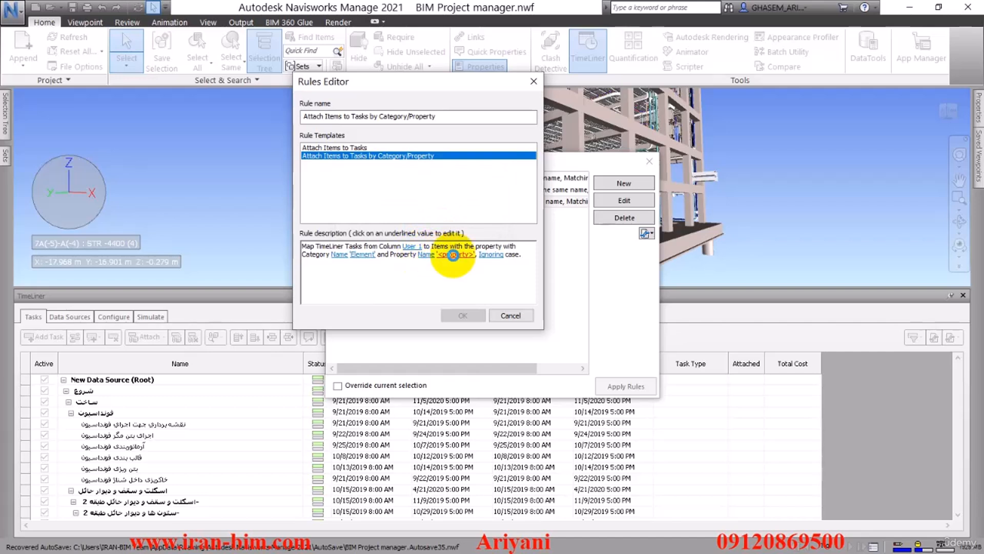
# Set the rule's property name to SimulationPart and save the rule
pyautogui.click(455, 255)
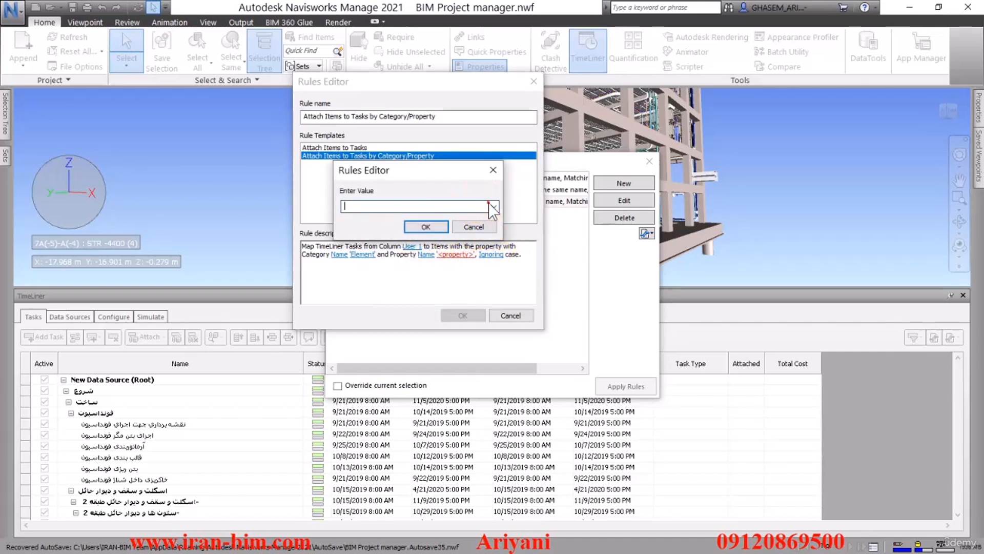
pyautogui.click(493, 206)
pyautogui.write('s')
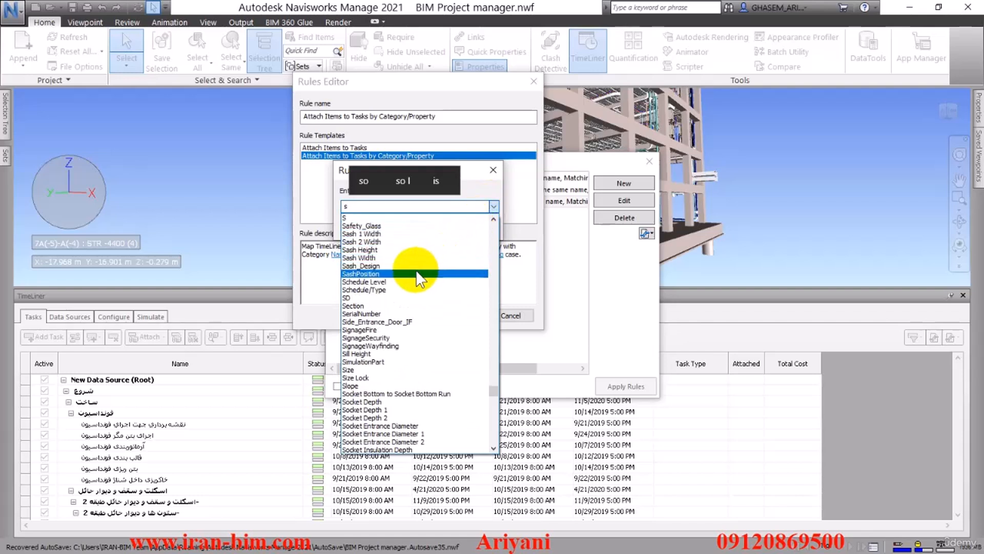
pyautogui.click(381, 363)
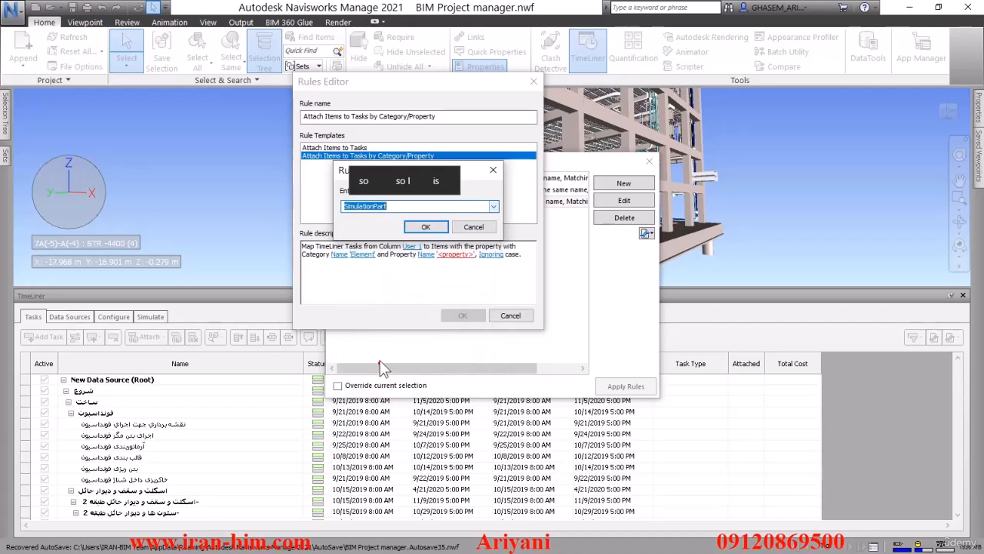
pyautogui.click(426, 225)
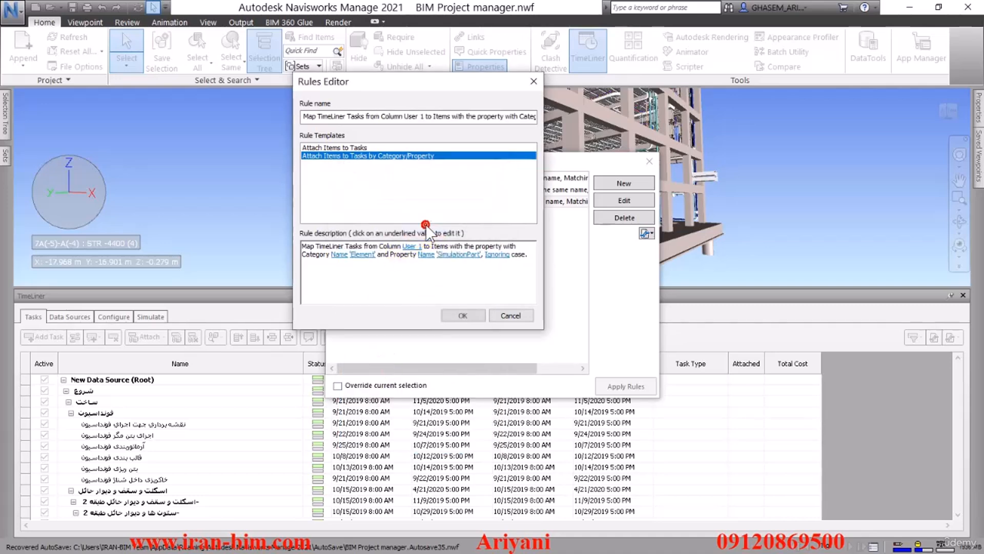
pyautogui.click(463, 315)
# Apply the User 1 category/property rule to the tasks without overriding the current selection, and check the tasks' attachments
pyautogui.click(334, 213)
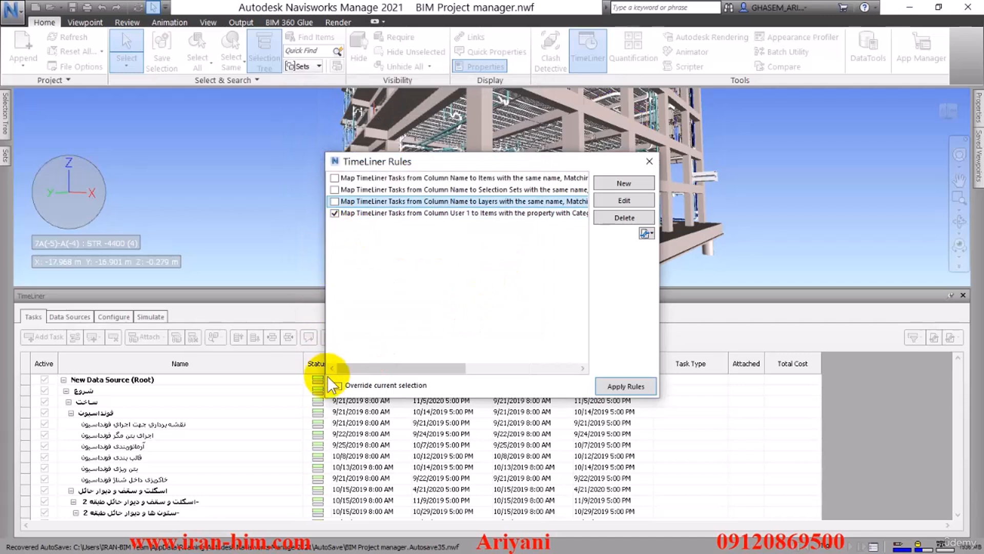
pyautogui.click(337, 385)
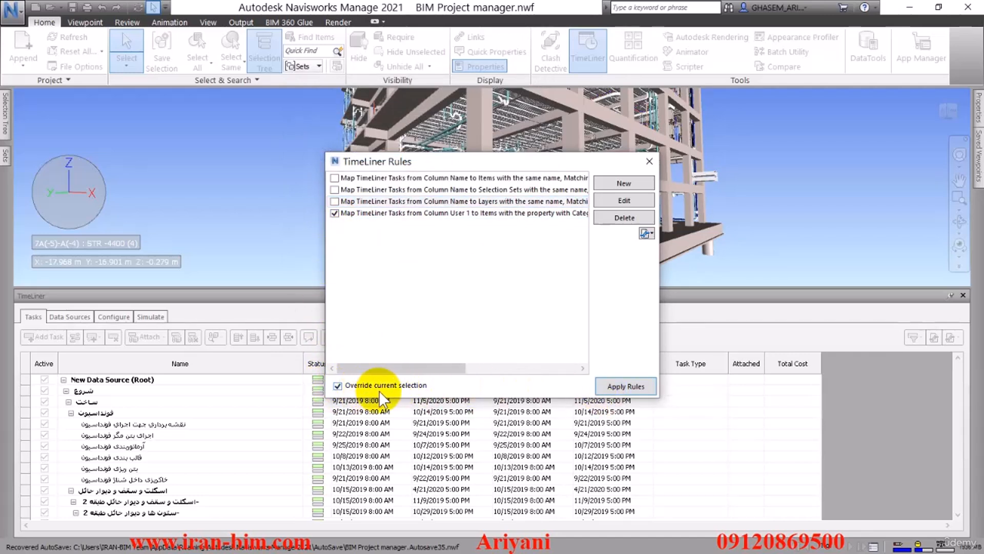
pyautogui.click(339, 386)
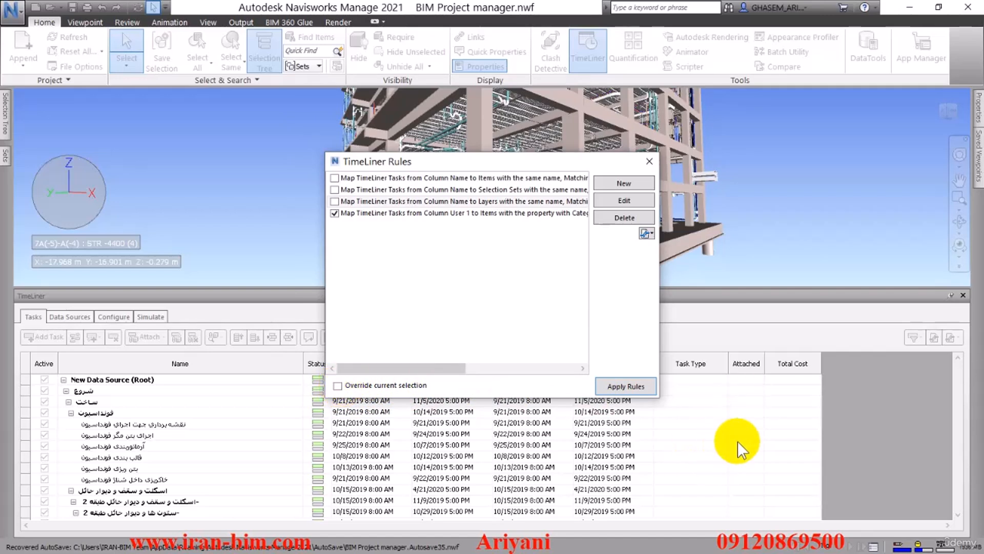
pyautogui.click(372, 389)
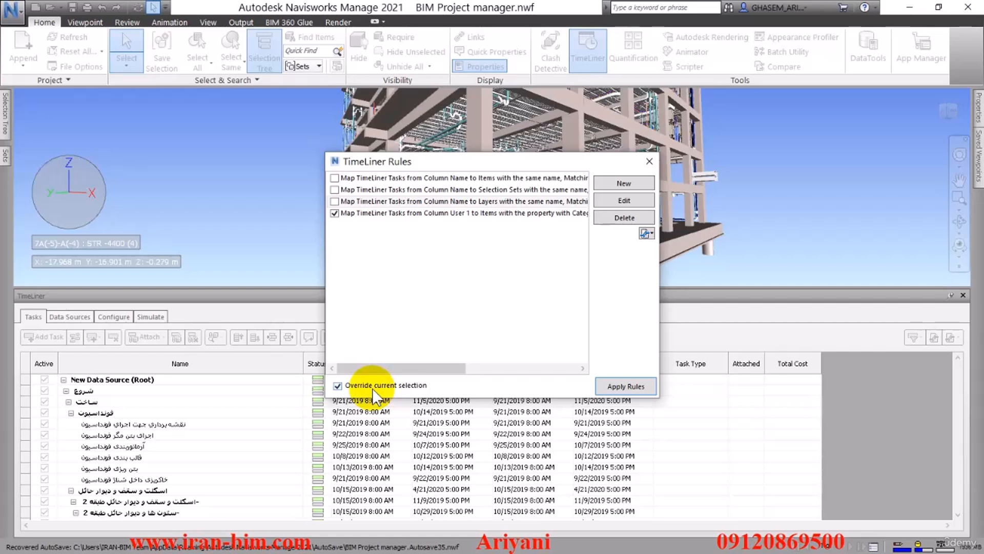
pyautogui.click(372, 389)
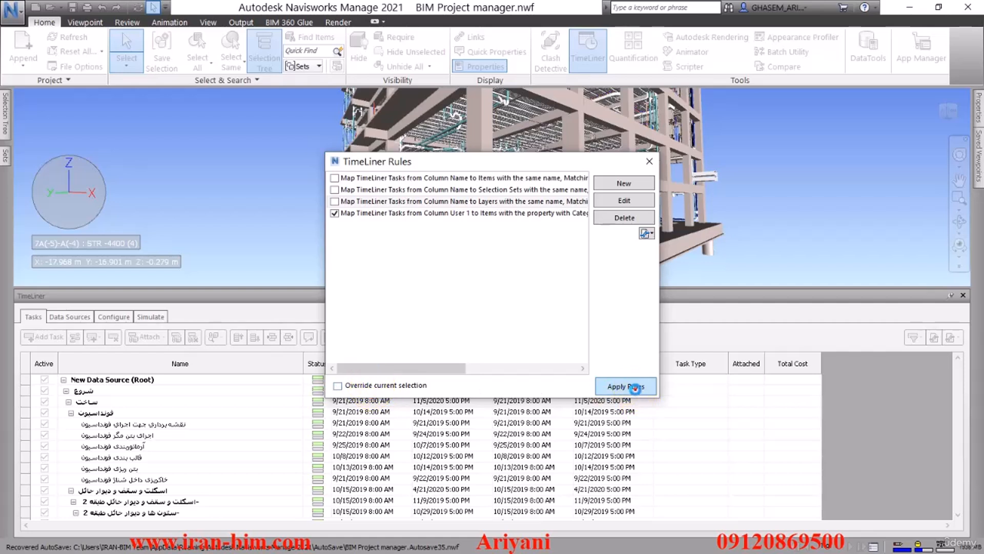
pyautogui.click(635, 389)
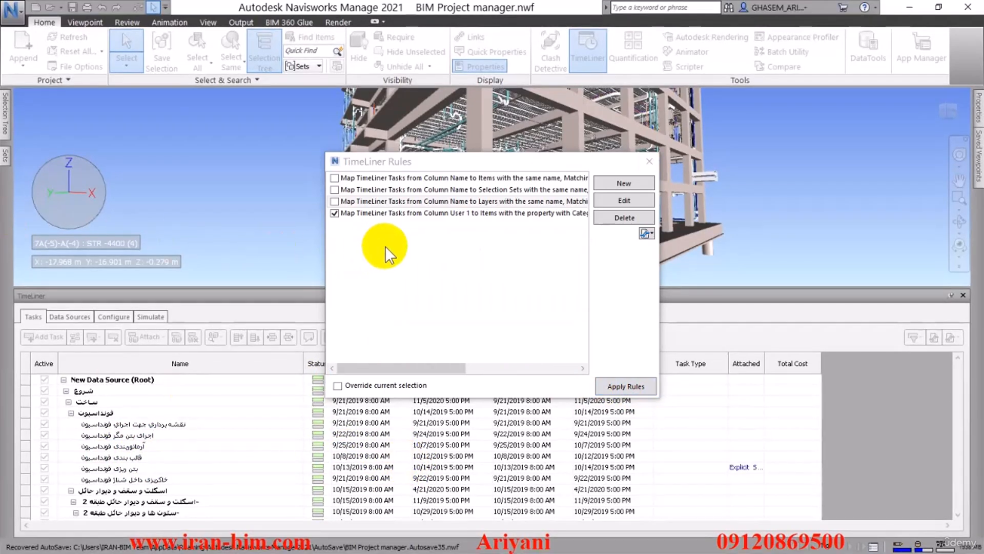
pyautogui.click(647, 163)
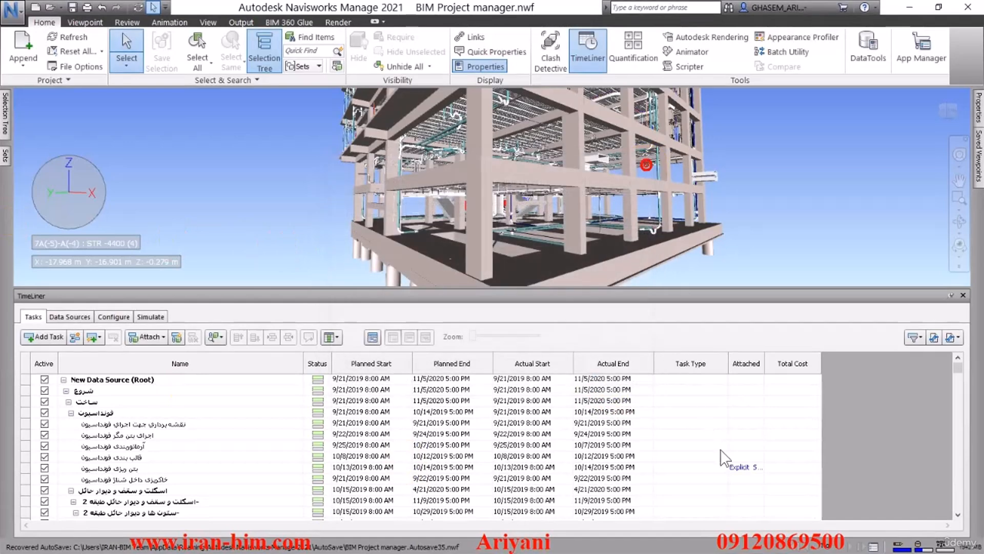
pyautogui.moveTo(958, 369)
pyautogui.mouseDown()
pyautogui.moveTo(957, 392)
pyautogui.moveTo(955, 374)
pyautogui.mouseUp()
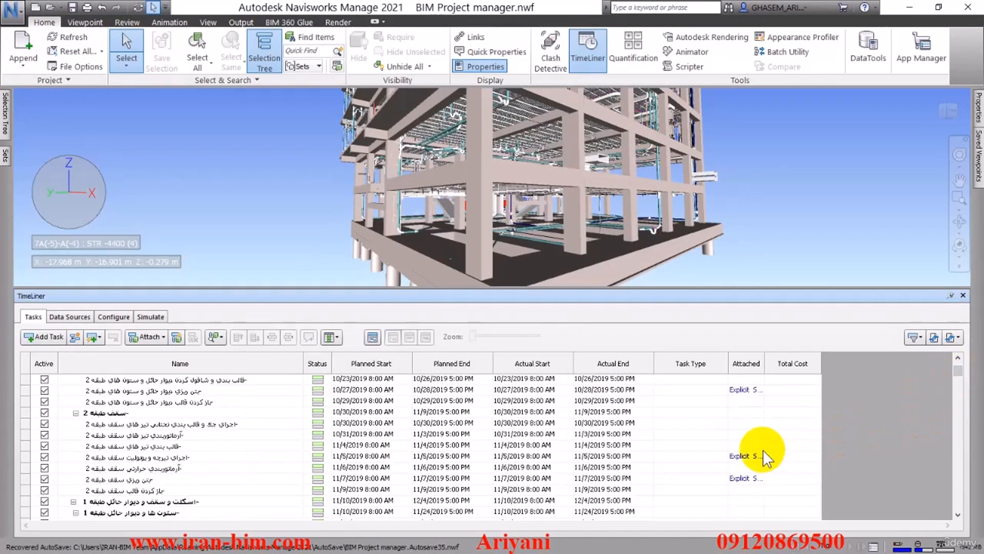
pyautogui.click(759, 434)
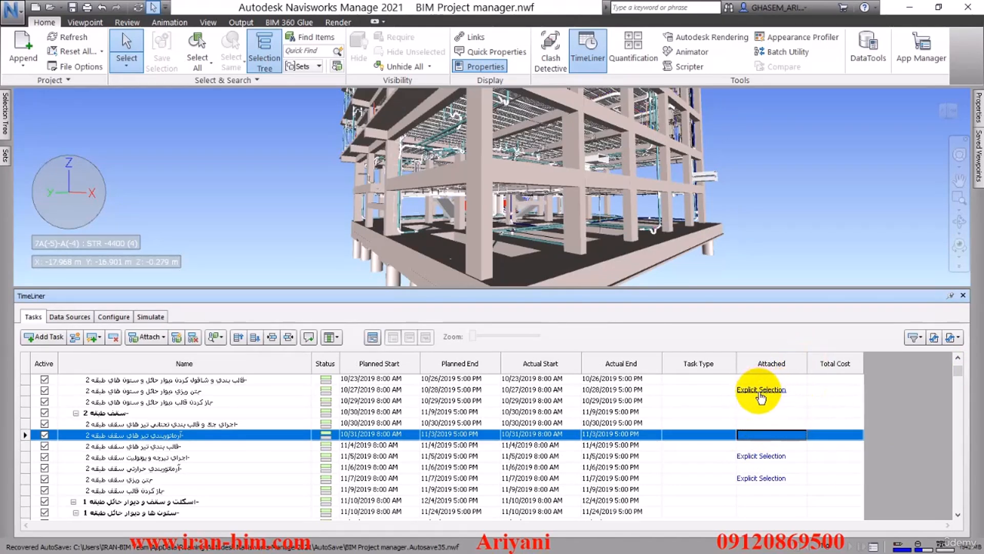
# Play the TimeLiner simulation with an enlarged model view, stop it, and return to the task list
pyautogui.click(149, 317)
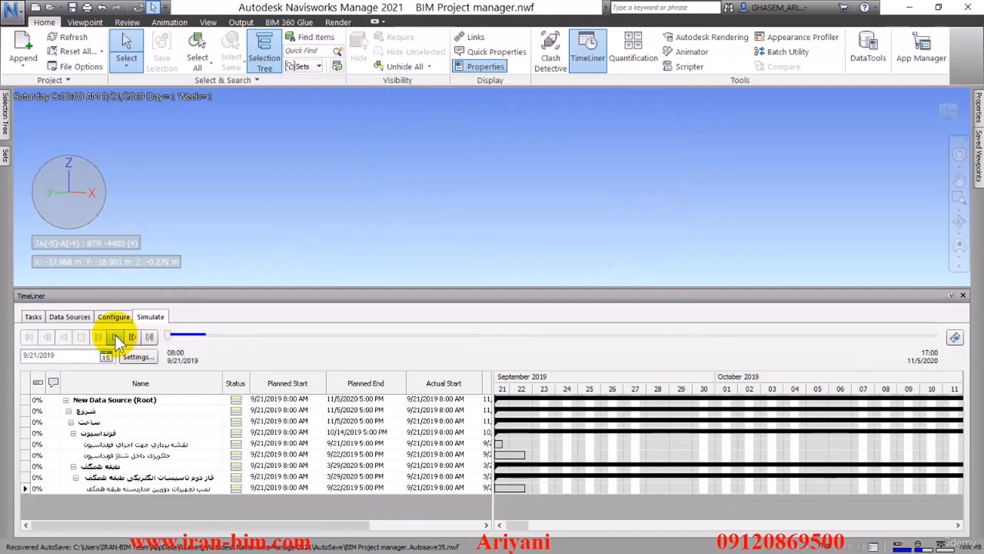
pyautogui.click(116, 336)
pyautogui.click(115, 337)
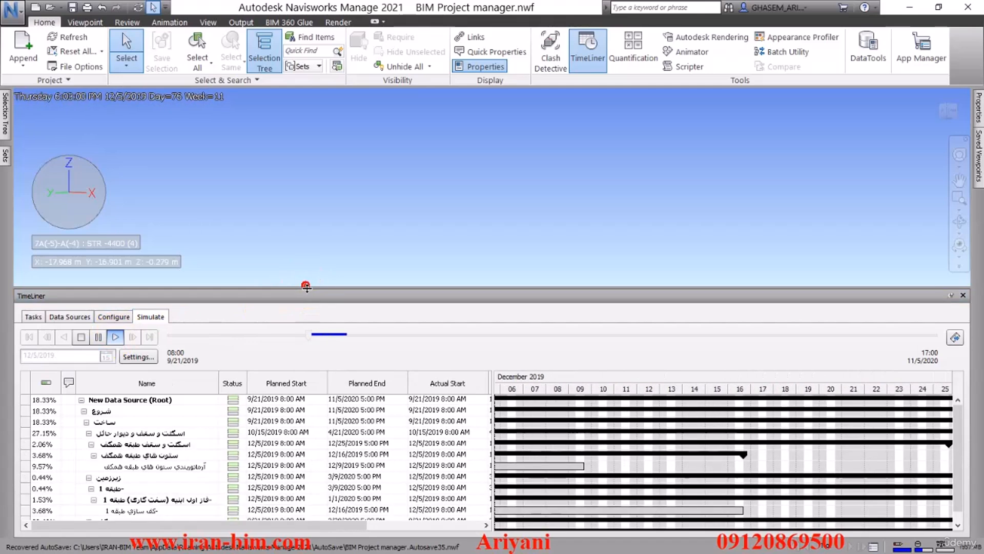
pyautogui.moveTo(306, 295); pyautogui.dragTo(491, 516)
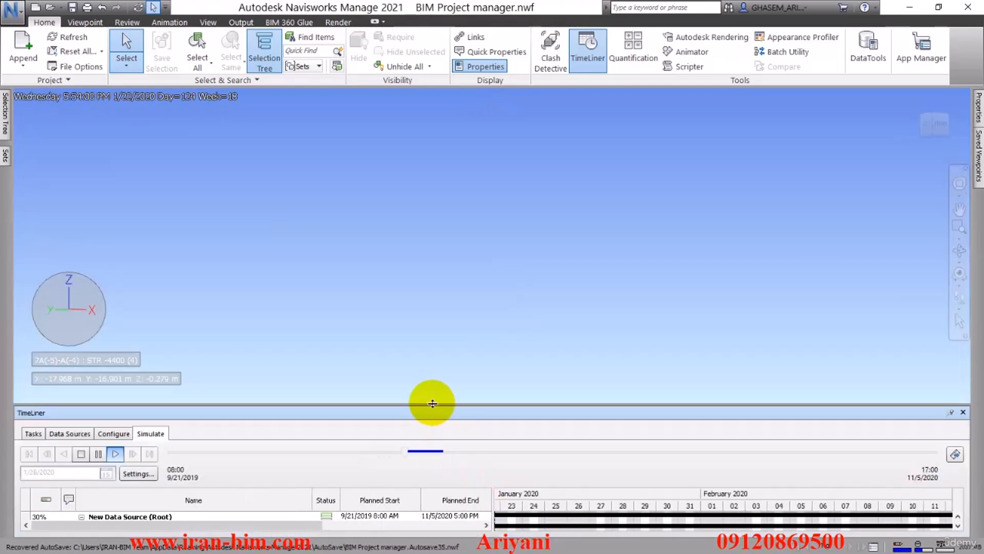
pyautogui.moveTo(436, 399); pyautogui.dragTo(429, 379)
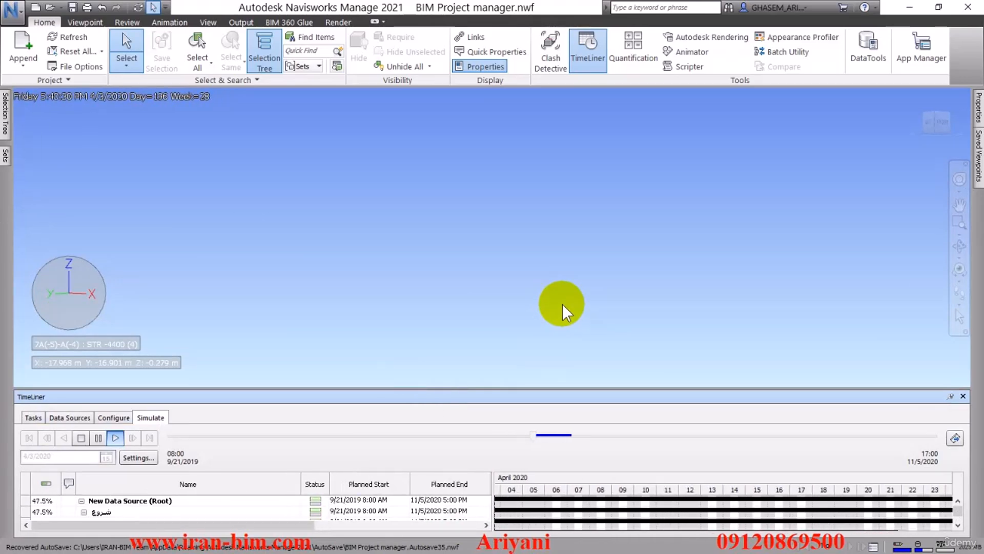
pyautogui.click(81, 437)
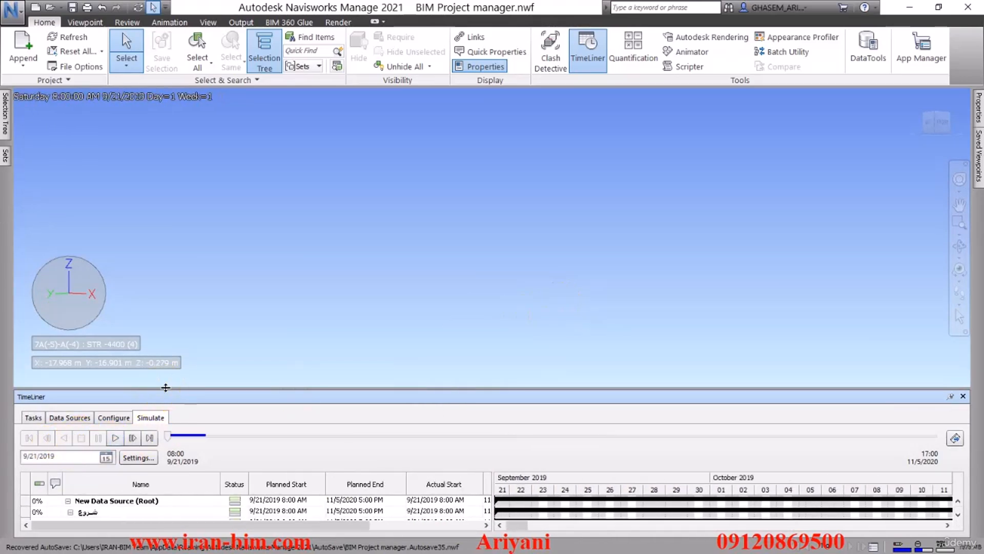
pyautogui.moveTo(165, 389); pyautogui.dragTo(180, 280)
pyautogui.click(35, 306)
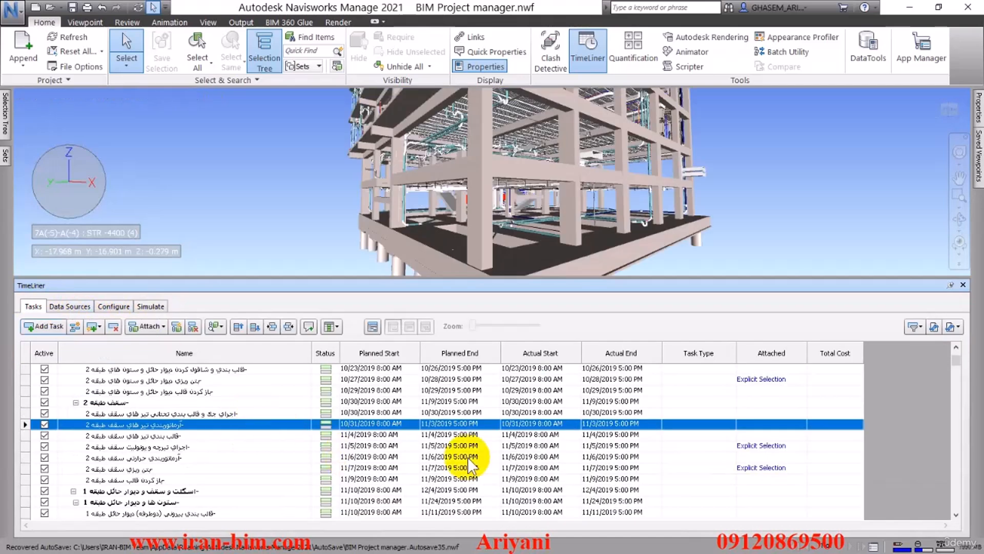
pyautogui.click(704, 369)
pyautogui.click(711, 369)
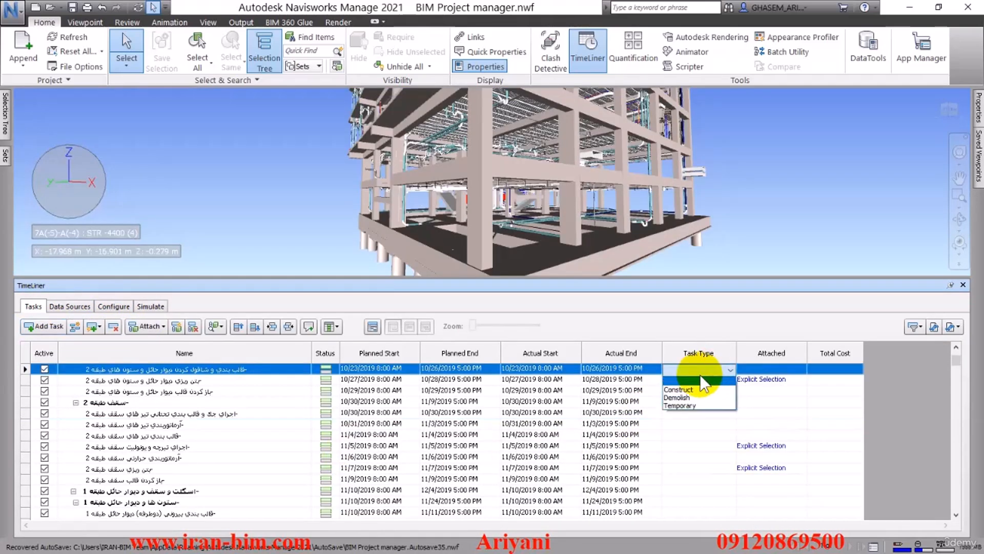
pyautogui.click(682, 380)
pyautogui.moveTo(957, 367); pyautogui.dragTo(952, 515)
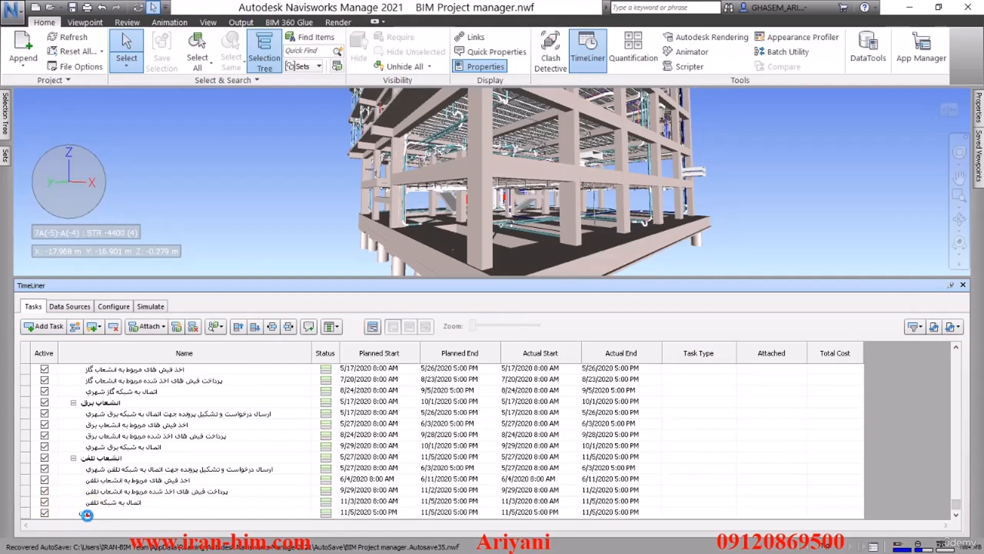
pyautogui.click(87, 514)
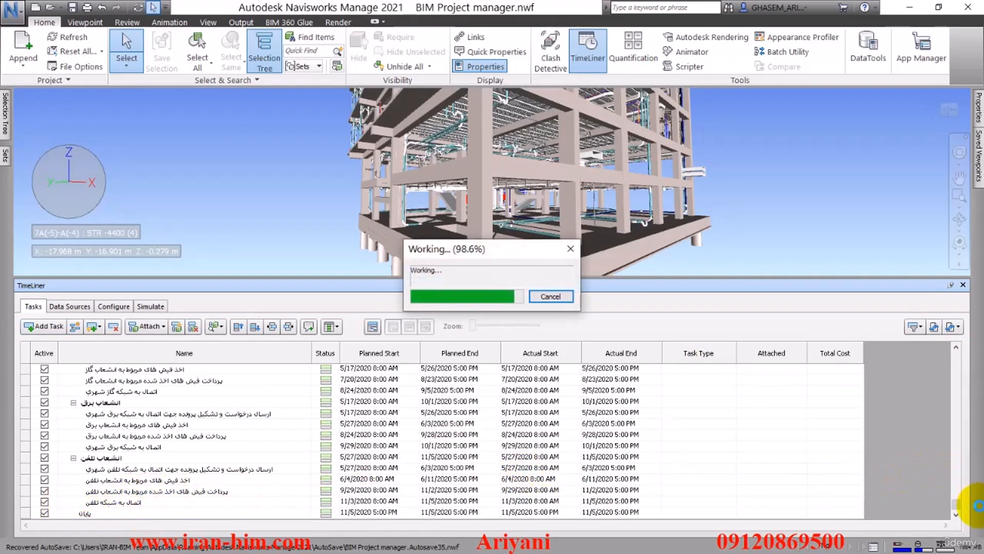
pyautogui.moveTo(952, 500); pyautogui.dragTo(960, 345)
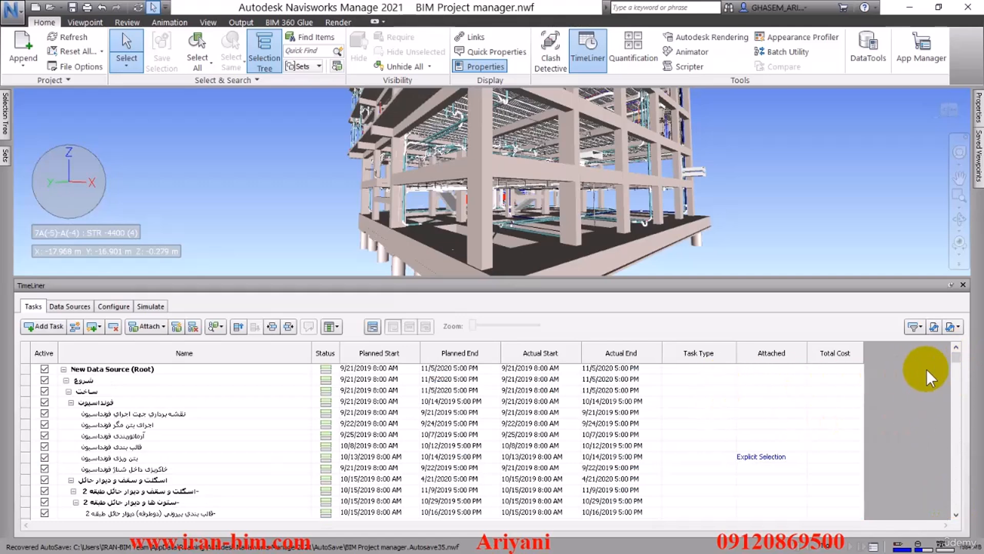
# Set the task type of New Data Source (Root) to Construct
pyautogui.moveTo(955, 360)
pyautogui.mouseDown()
pyautogui.moveTo(955, 371)
pyautogui.moveTo(952, 342)
pyautogui.moveTo(954, 361)
pyautogui.moveTo(955, 351)
pyautogui.mouseUp()
pyautogui.click(709, 368)
pyautogui.click(708, 368)
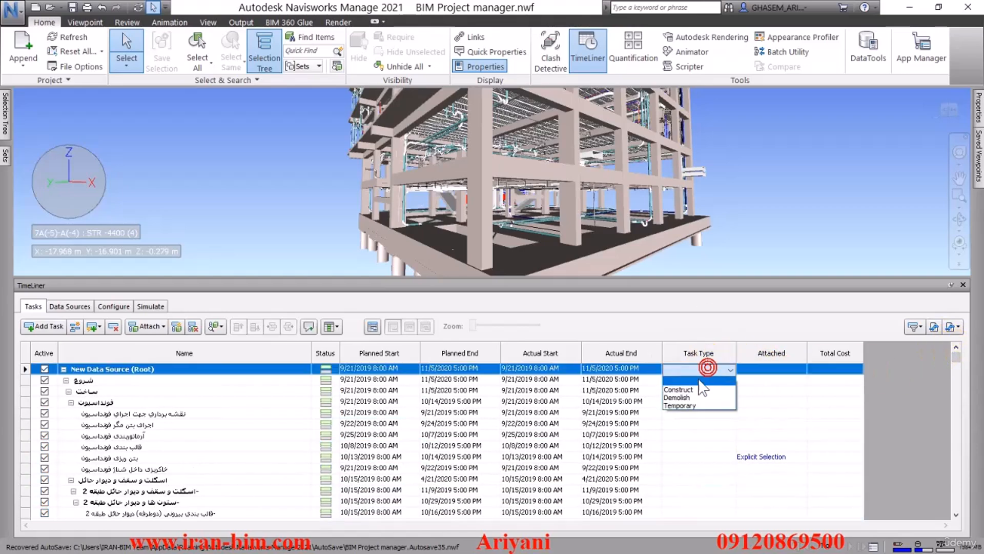
pyautogui.click(696, 384)
pyautogui.click(692, 369)
pyautogui.click(688, 388)
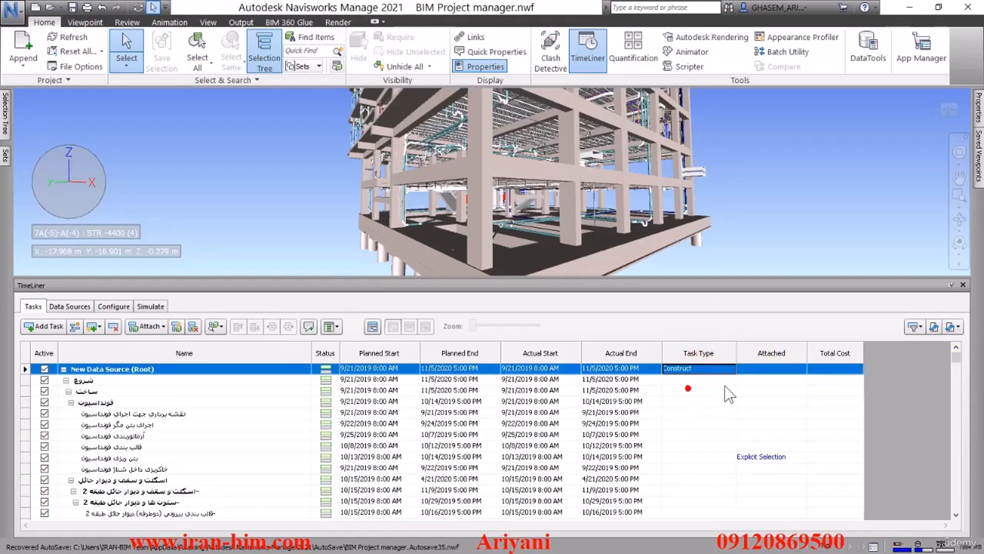
# Select all tasks from the root to the last one and fill the Construct task type down to them
pyautogui.moveTo(954, 349); pyautogui.dragTo(946, 514)
pyautogui.keyDown('shift'); pyautogui.click(75, 514); pyautogui.keyUp('shift')
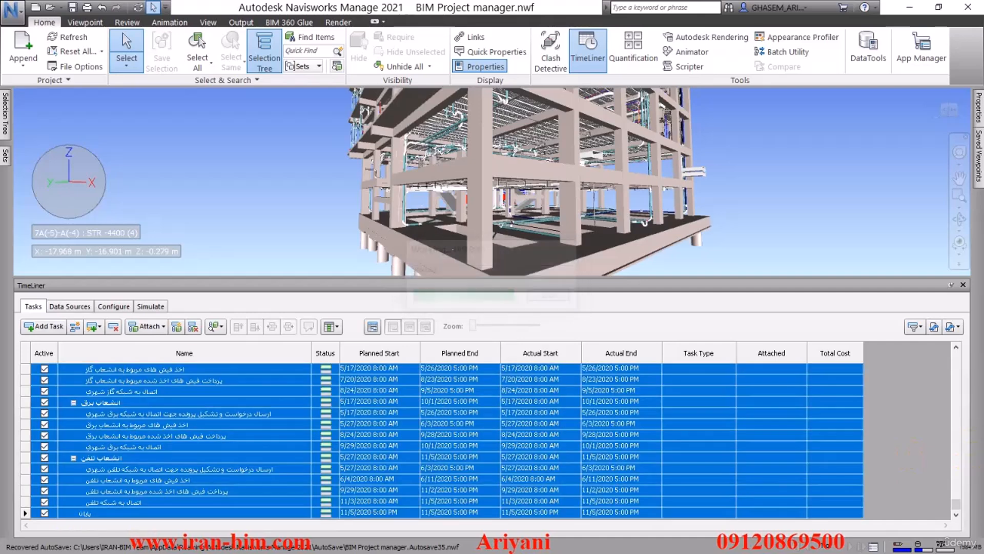
pyautogui.moveTo(955, 505); pyautogui.dragTo(969, 351)
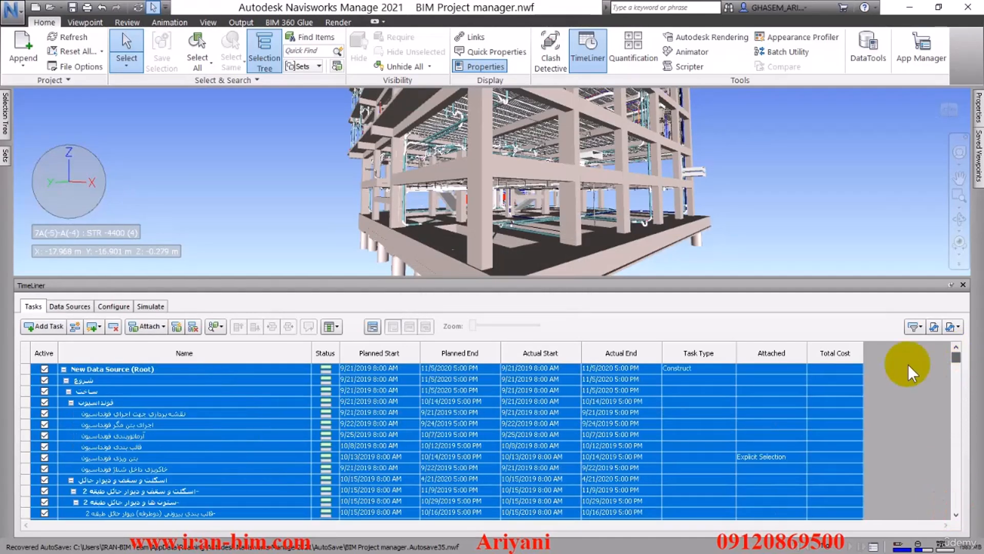
pyautogui.rightClick(672, 368)
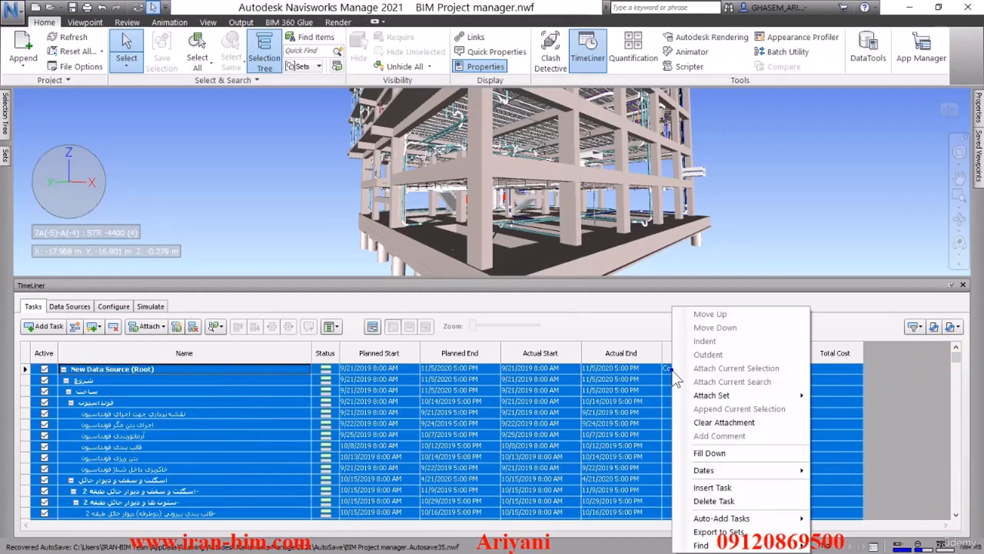
pyautogui.click(715, 450)
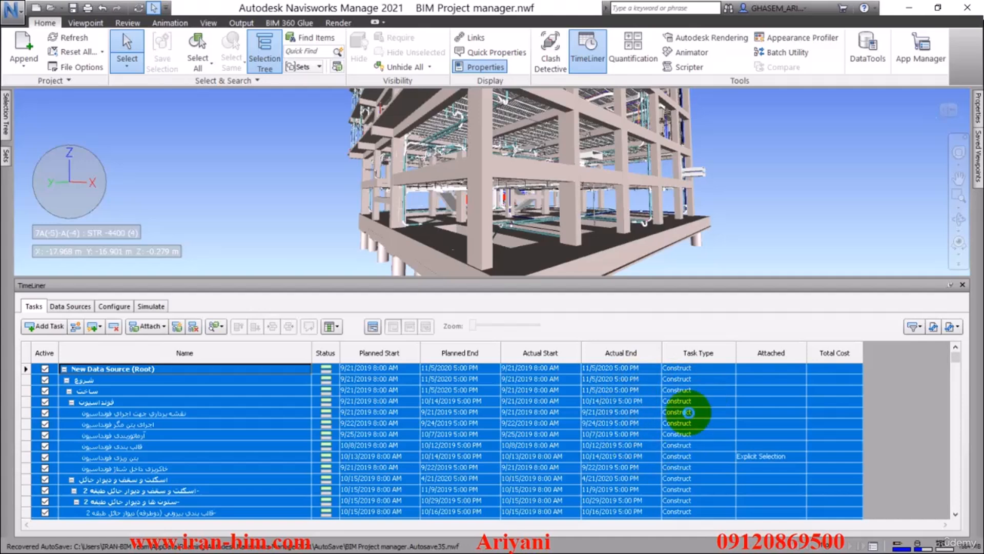
pyautogui.scroll(-6, 692, 426)
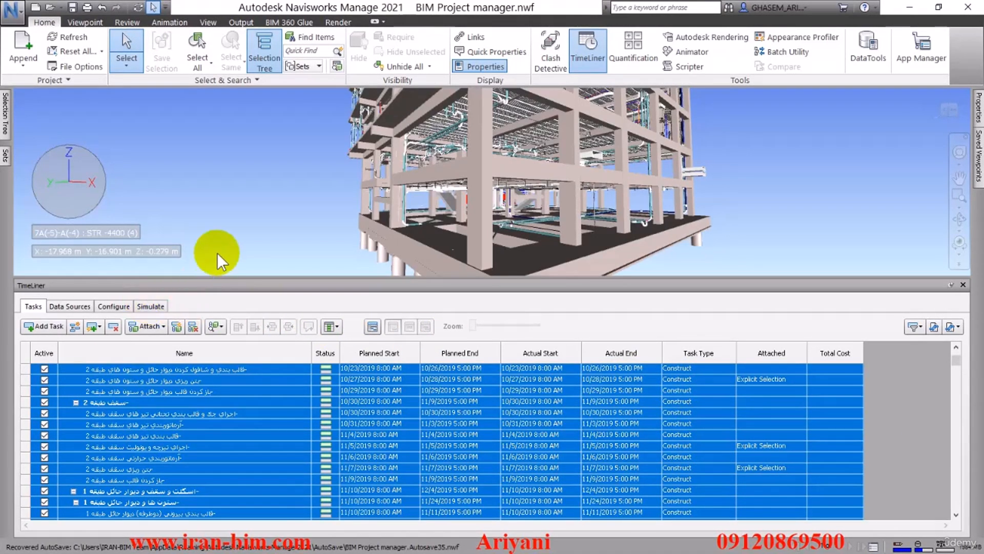
pyautogui.click(224, 403)
# Enlarge the model view, play the construction simulation from its start date, and pause it partway
pyautogui.click(151, 306)
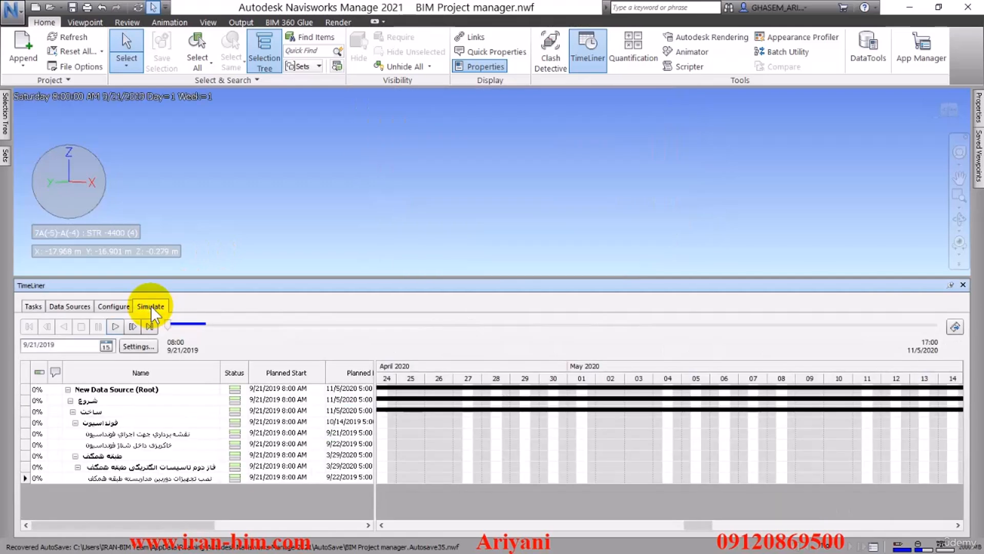
pyautogui.moveTo(283, 277); pyautogui.dragTo(285, 327)
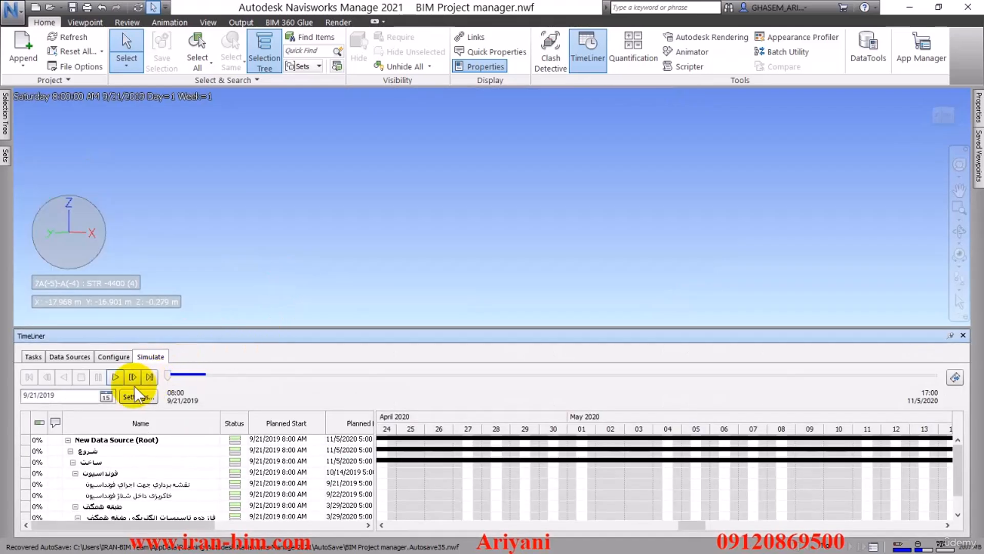
pyautogui.click(116, 377)
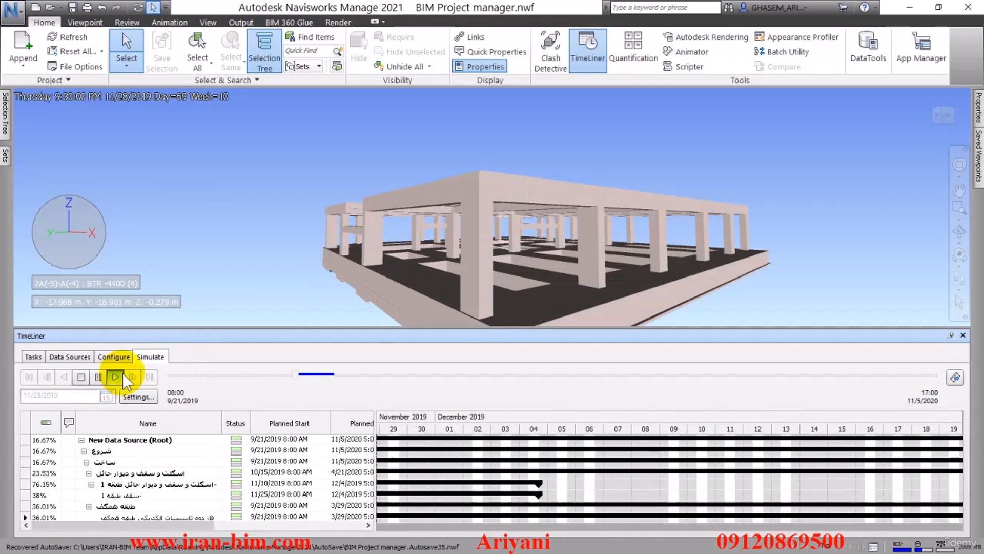
pyautogui.click(97, 375)
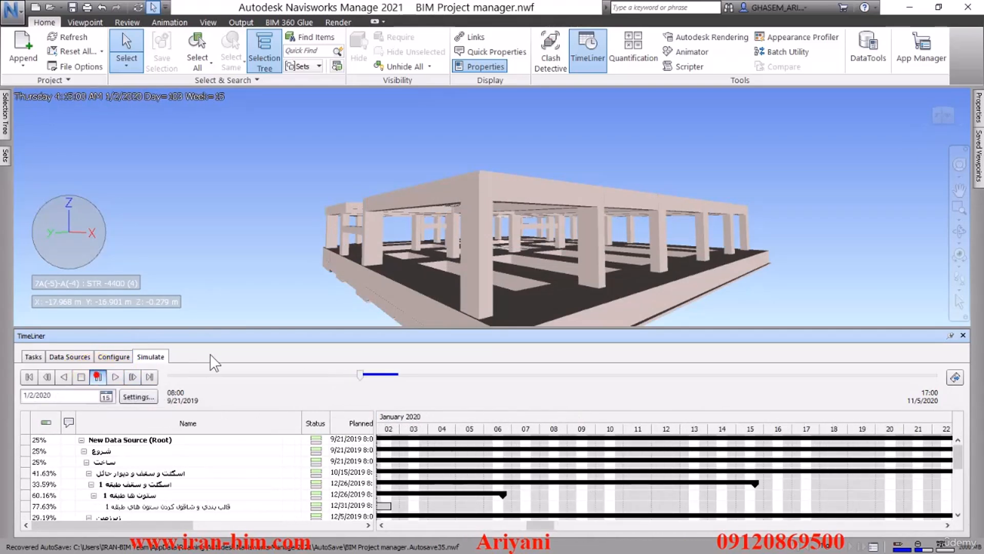
# Open the simulation settings and turn off the override of the start and end dates
pyautogui.click(132, 397)
pyautogui.moveTo(464, 95); pyautogui.dragTo(628, 59)
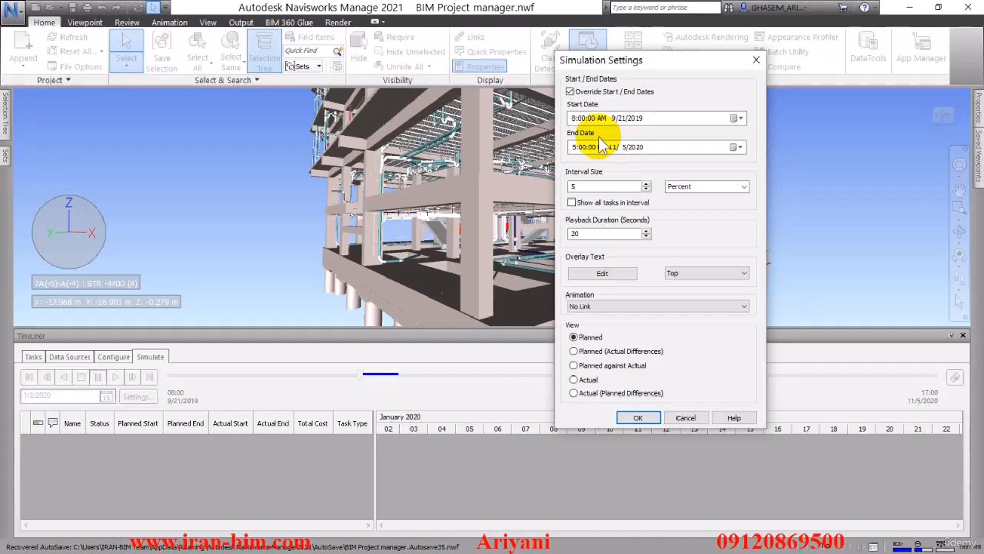
pyautogui.click(602, 118)
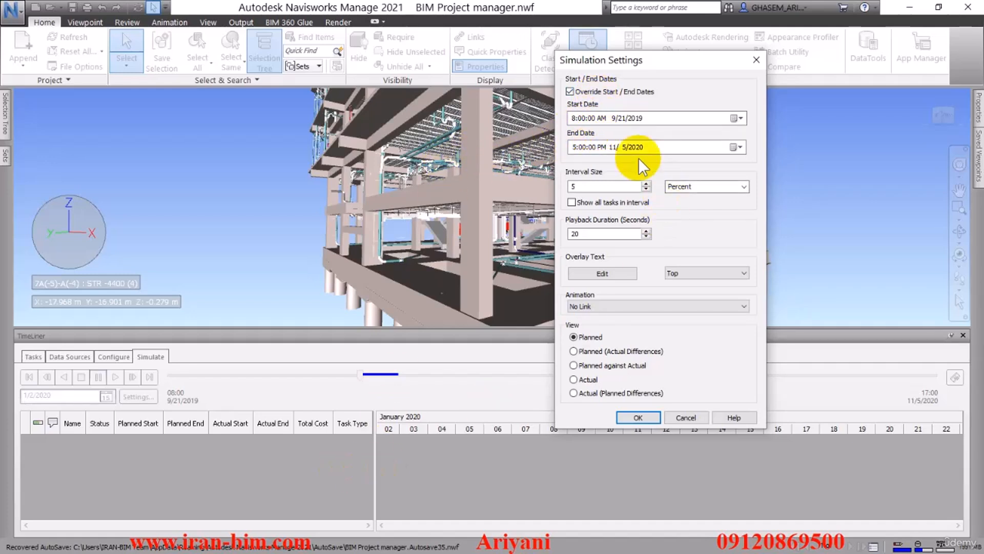
pyautogui.click(571, 92)
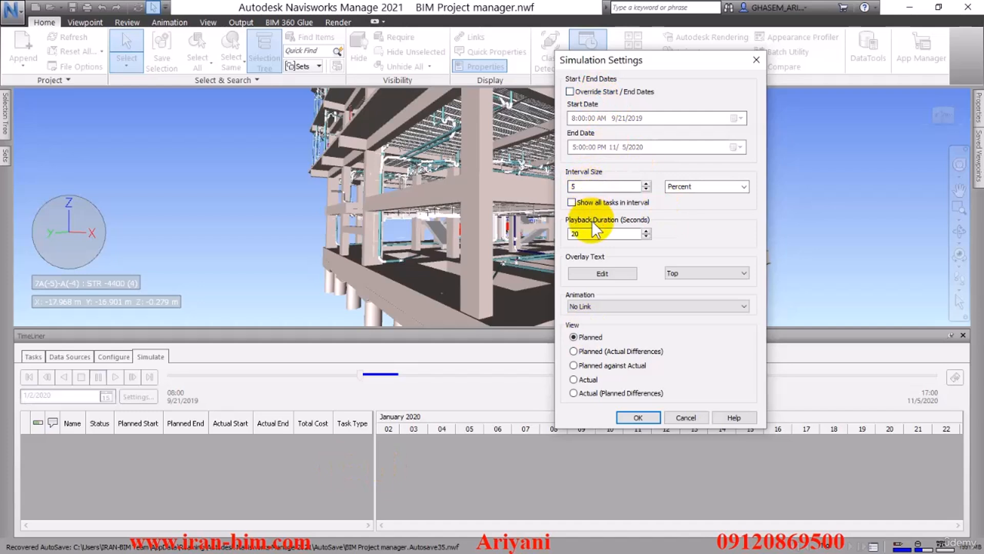
# Set the simulation interval size to 25, keeping Percent as its unit
pyautogui.moveTo(580, 187); pyautogui.dragTo(539, 186)
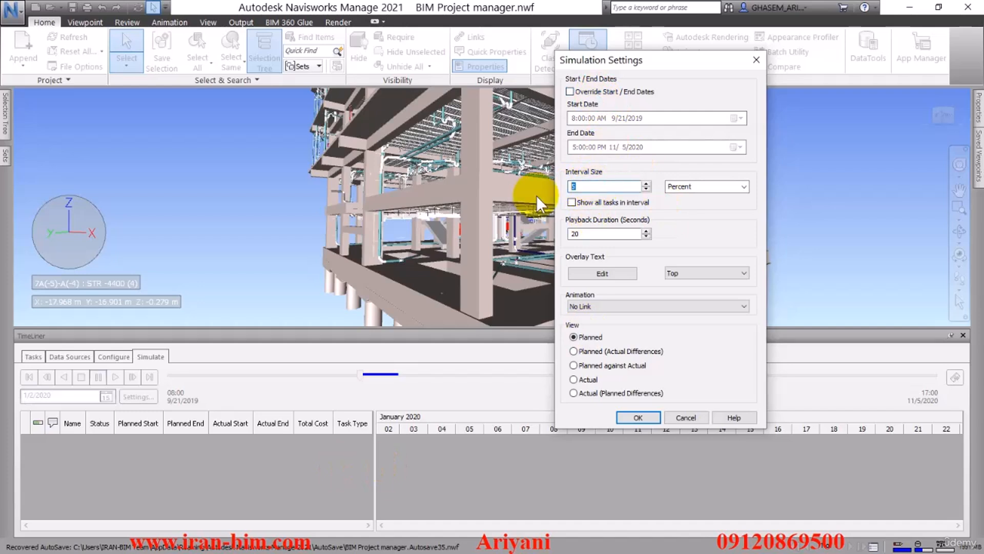
pyautogui.write('25')
pyautogui.click(746, 187)
pyautogui.click(744, 186)
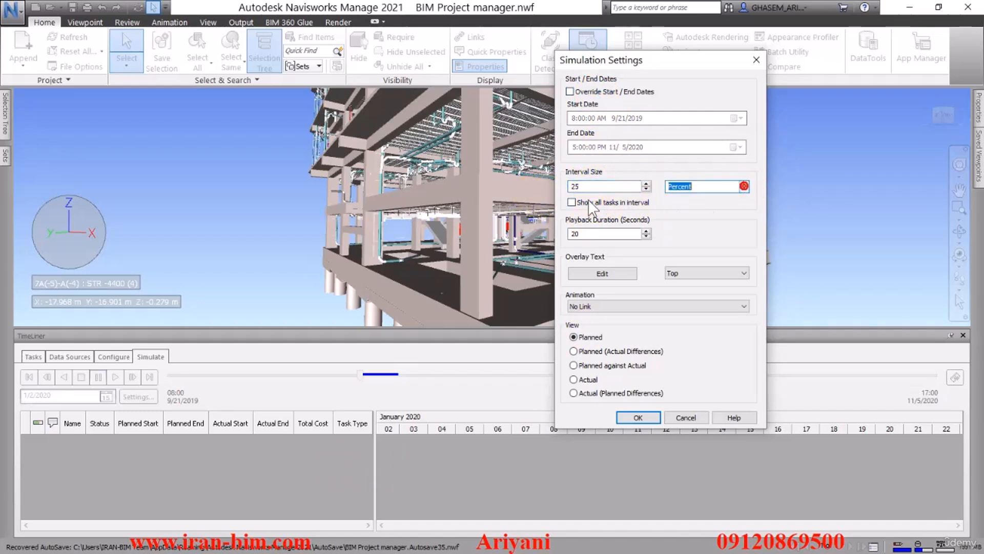
# Show all tasks in the simulation interval and set the playback duration to 60 seconds
pyautogui.click(577, 185)
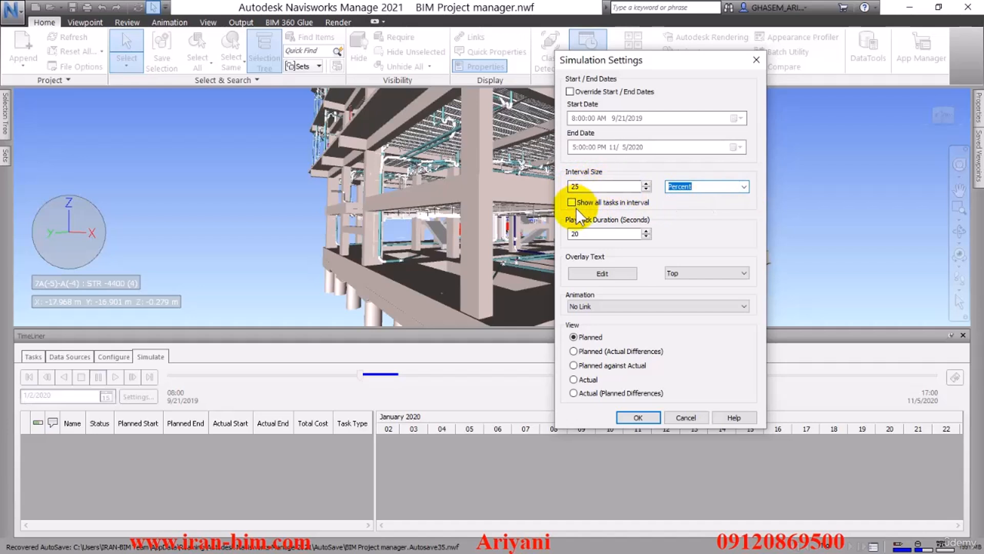
pyautogui.click(634, 202)
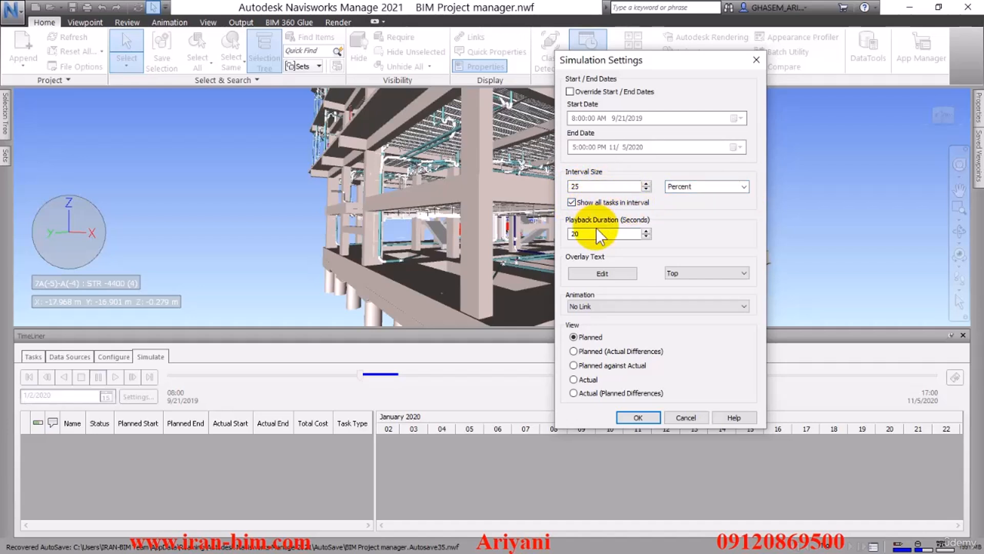
pyautogui.moveTo(595, 234); pyautogui.dragTo(542, 238)
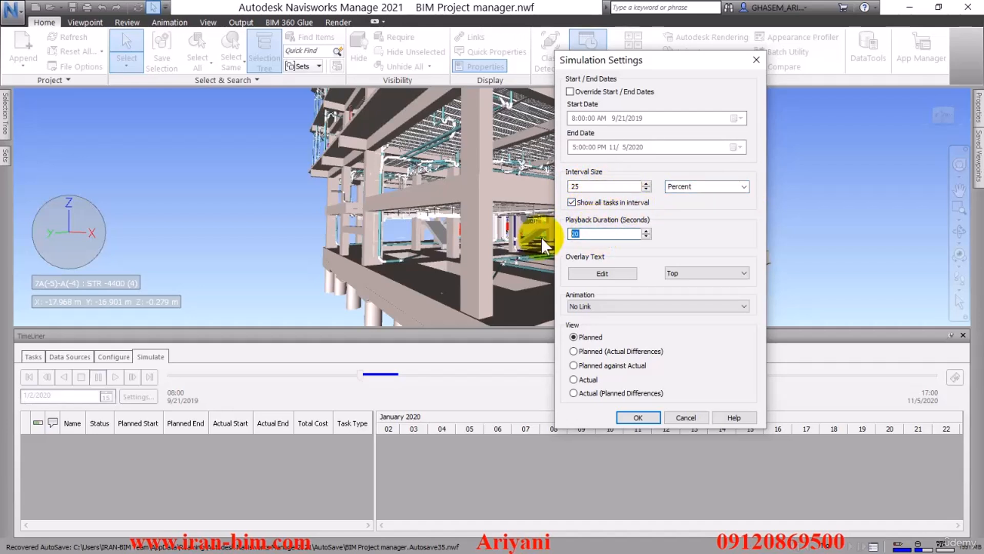
pyautogui.click(617, 278)
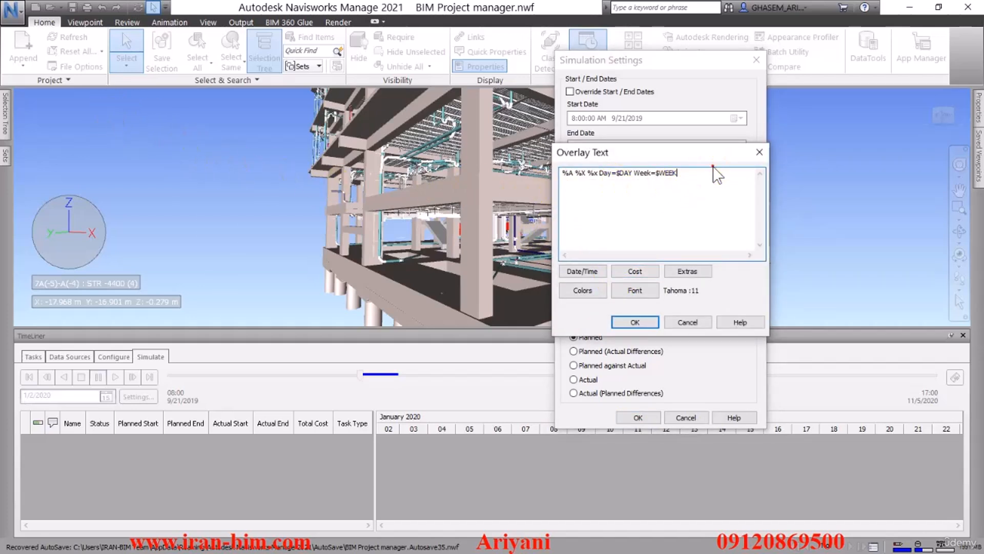
pyautogui.press('Return')
pyautogui.click(706, 185)
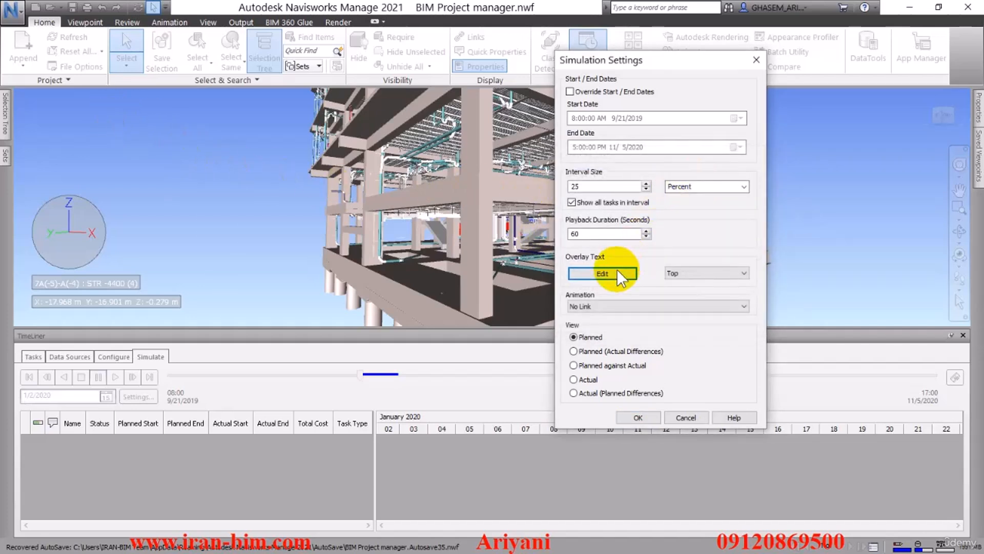
# Edit the simulation's overlay text and insert the Green color code, followed by a space, before the existing date line
pyautogui.click(604, 274)
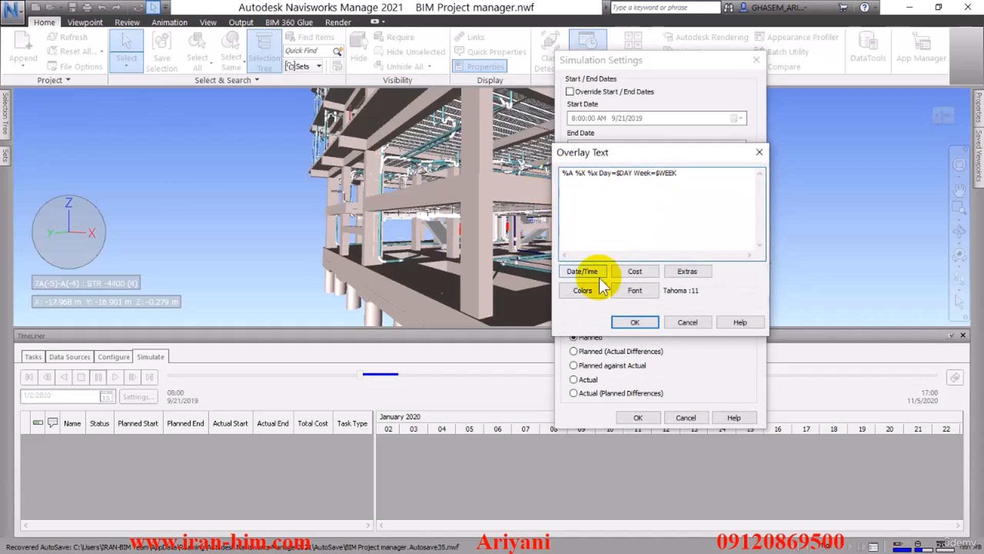
pyautogui.click(583, 290)
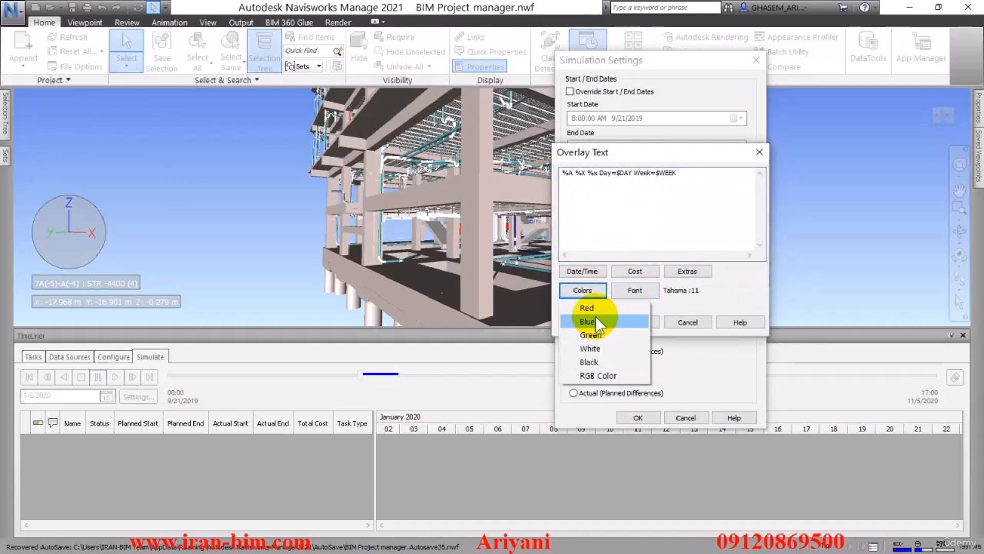
pyautogui.click(592, 334)
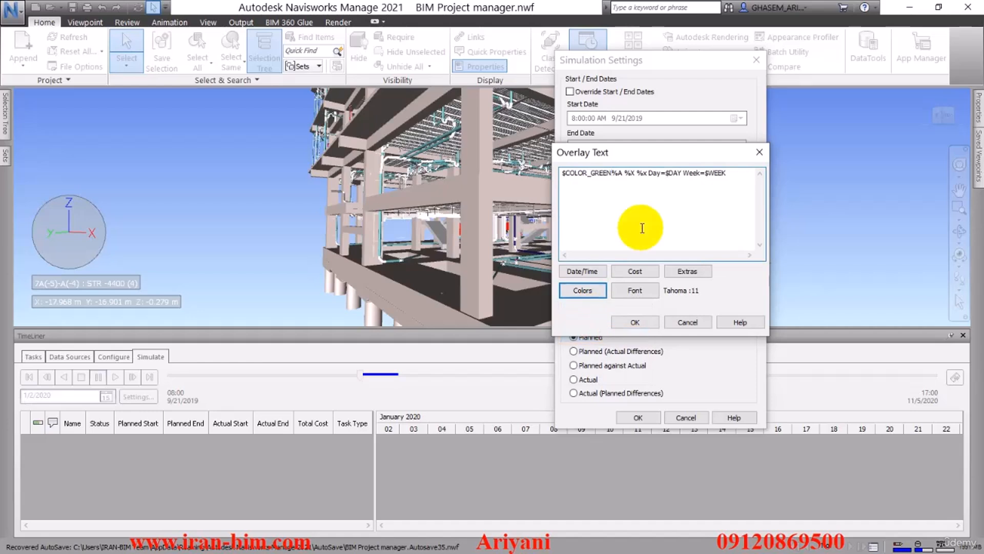
# Add a second overlay line with the Red color code and a percent sign, and apply the simulation settings
pyautogui.click(736, 178)
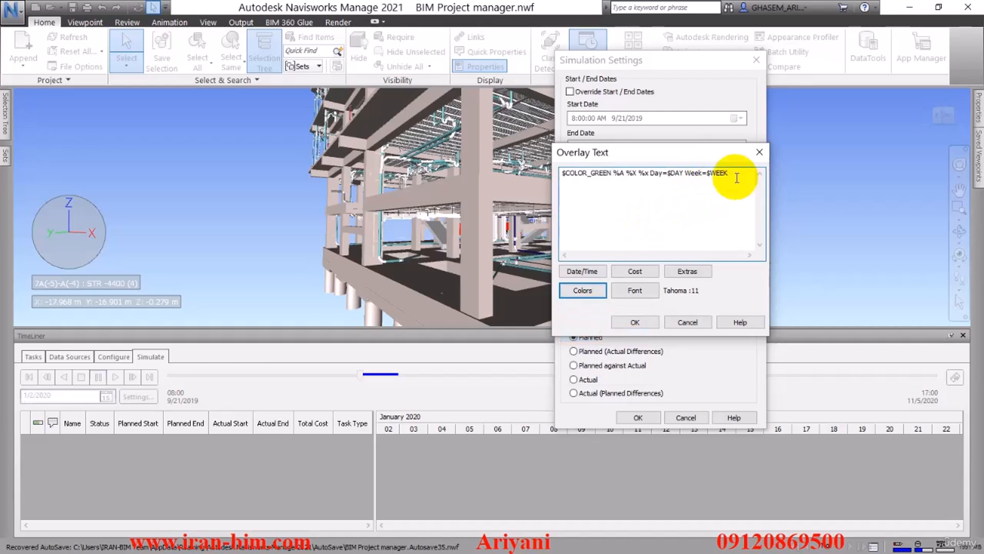
pyautogui.press('Return')
pyautogui.click(580, 290)
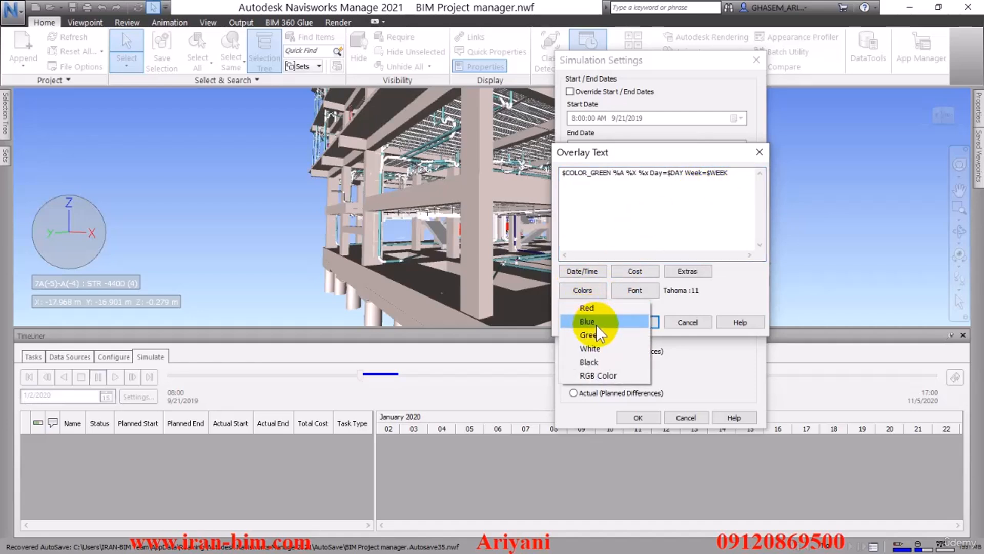
pyautogui.click(589, 308)
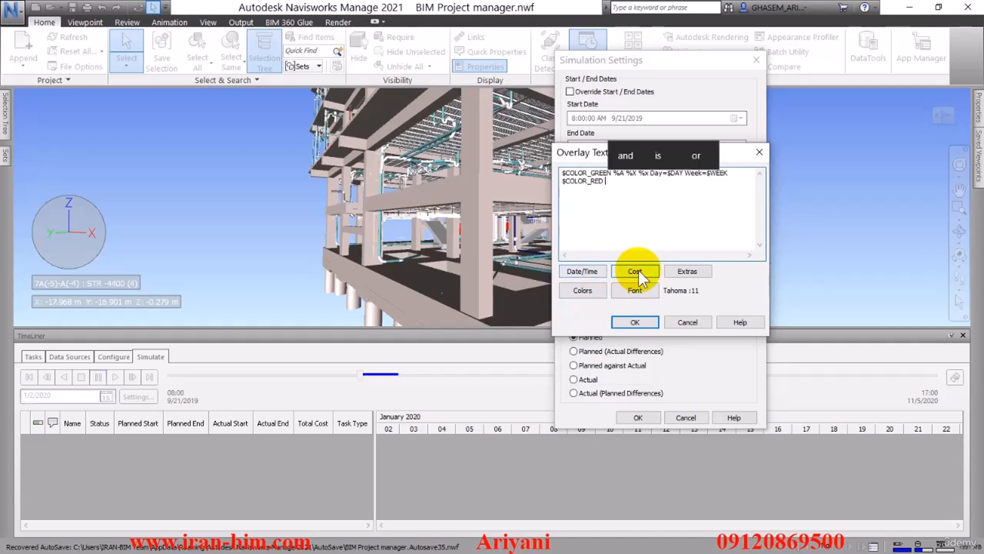
pyautogui.click(677, 270)
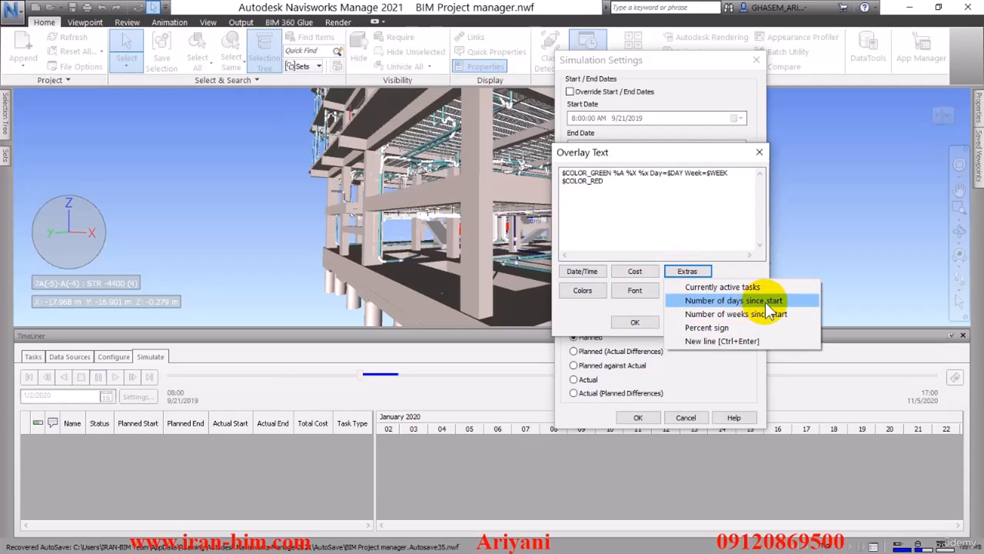
pyautogui.click(757, 331)
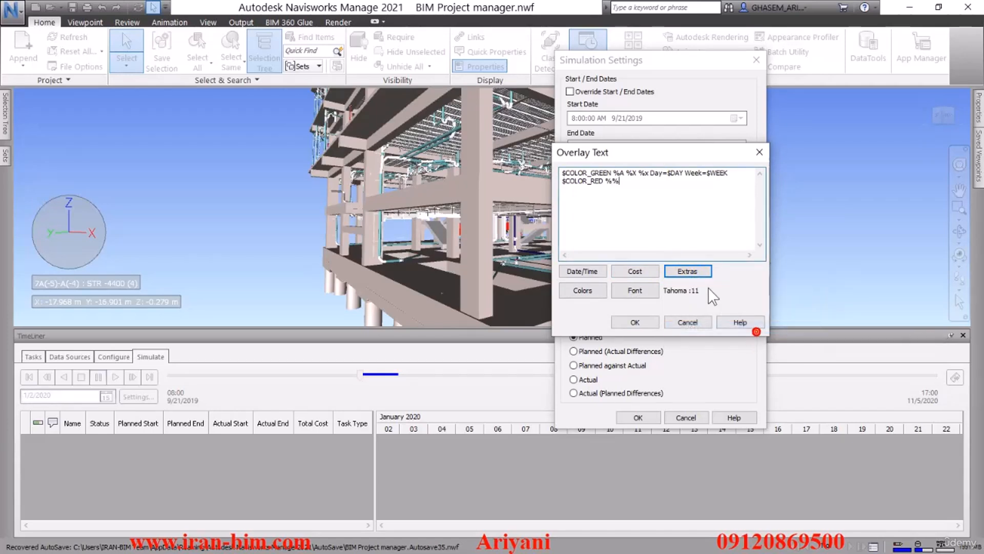
pyautogui.click(634, 322)
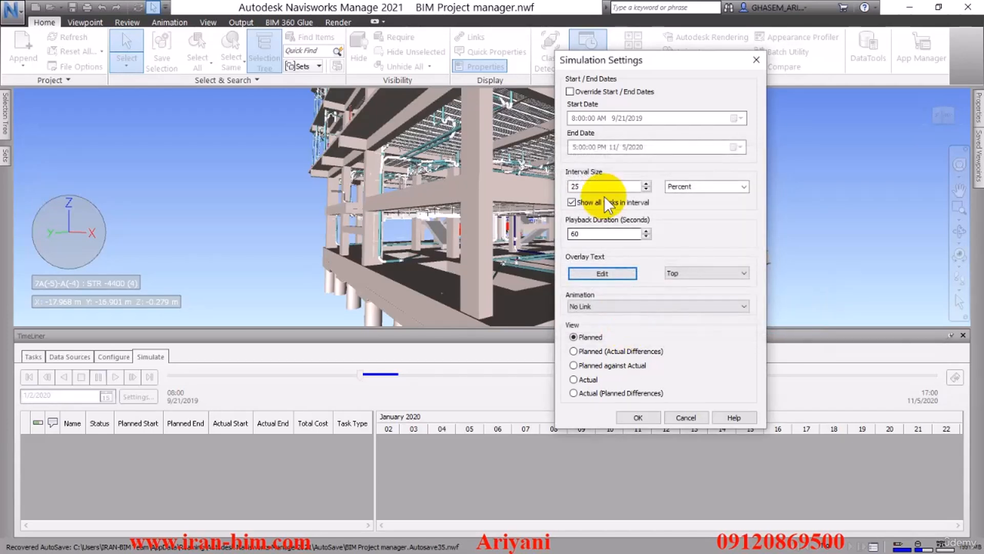
pyautogui.click(638, 417)
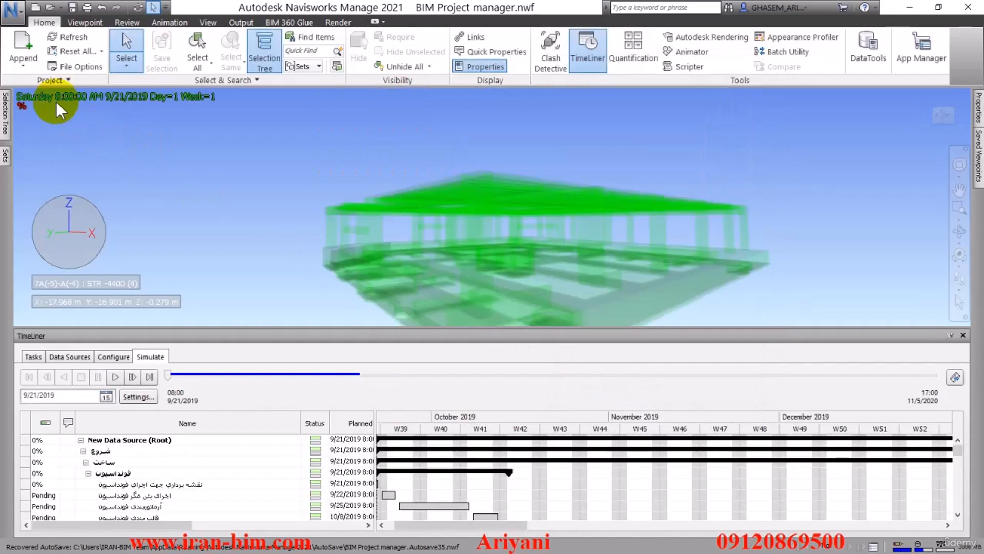
# Play the simulation from its start date, pause it around mid-December 2019, and inspect the structure from above and below
pyautogui.moveTo(168, 376)
pyautogui.mouseDown()
pyautogui.moveTo(234, 375)
pyautogui.moveTo(156, 379)
pyautogui.mouseUp()
pyautogui.click(117, 377)
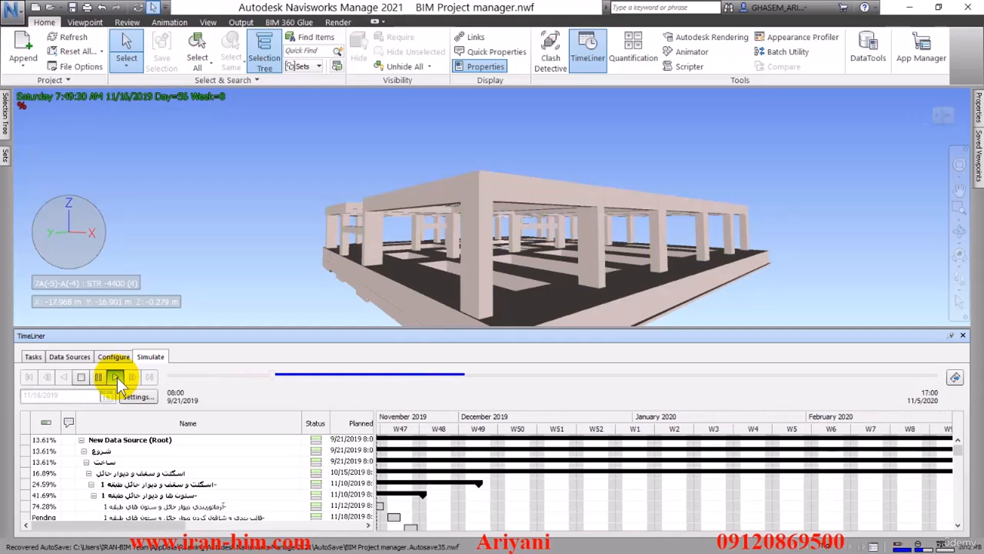
pyautogui.keyDown('shift'); pyautogui.moveTo(346, 273); pyautogui.dragTo(314, 224, button='middle'); pyautogui.keyUp('shift')
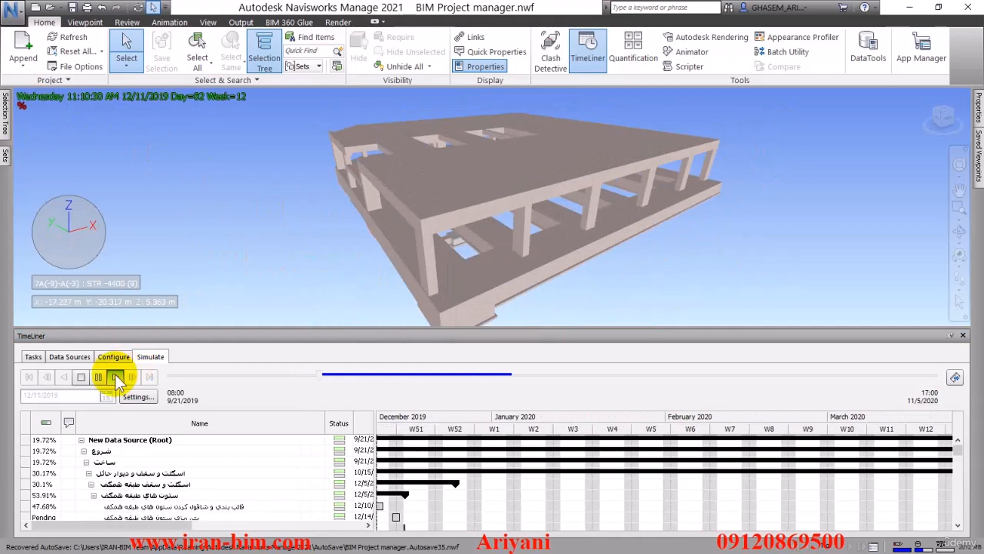
pyautogui.click(100, 377)
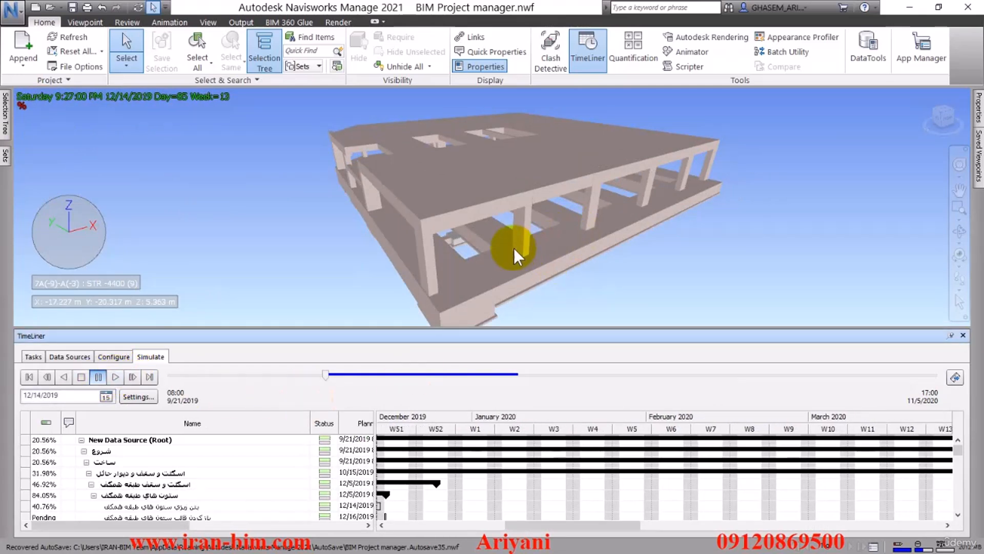
pyautogui.moveTo(428, 265)
pyautogui.keyDown('shift'); pyautogui.mouseDown(button='middle')
pyautogui.moveTo(417, 279)
pyautogui.moveTo(420, 264)
pyautogui.moveTo(384, 258)
pyautogui.moveTo(393, 258)
pyautogui.mouseUp(button='middle'); pyautogui.keyUp('shift')
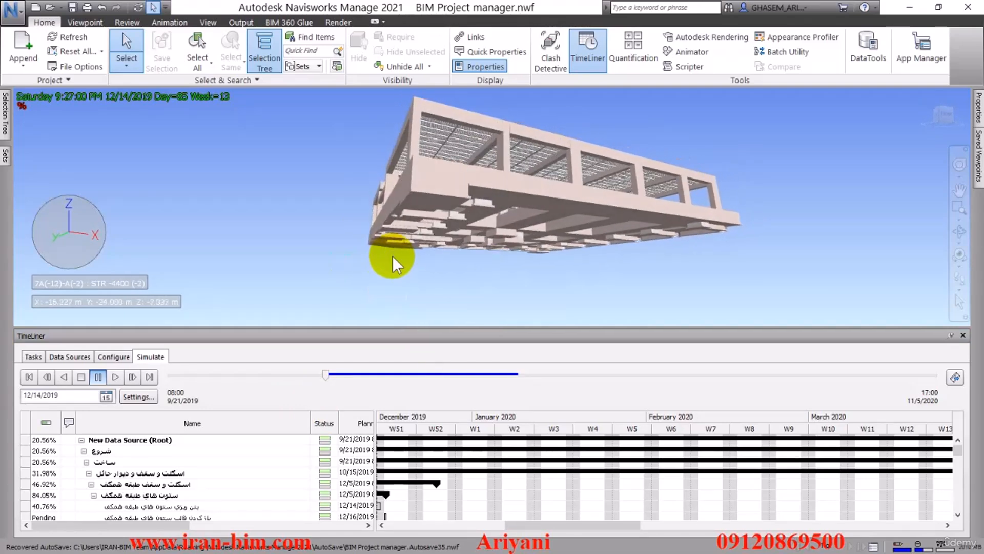